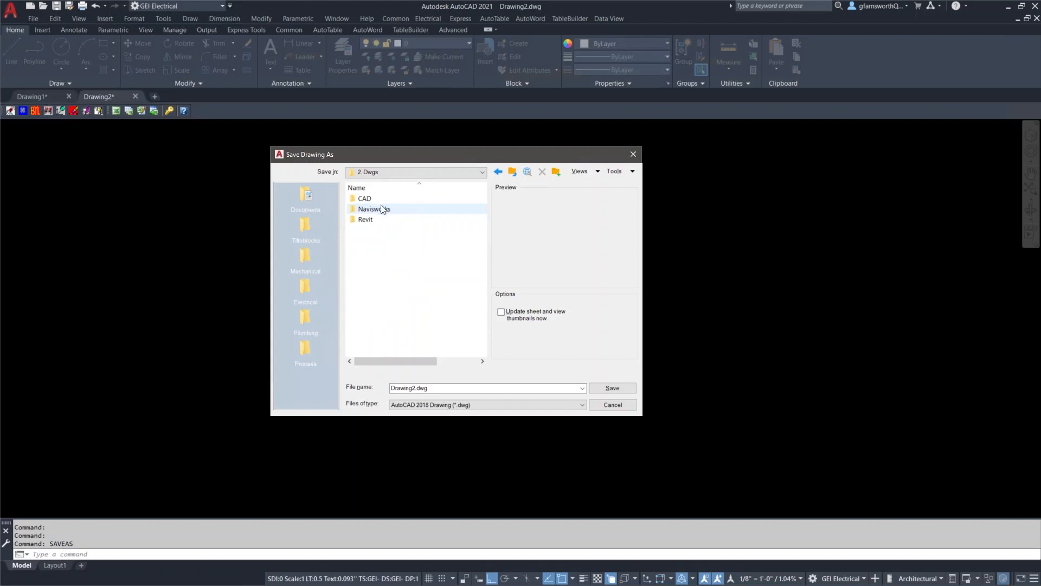
# Save the drawing as 22901XE01-POWR in the CAD > Resource Files > Electrical folder
pyautogui.doubleClick(381, 198)
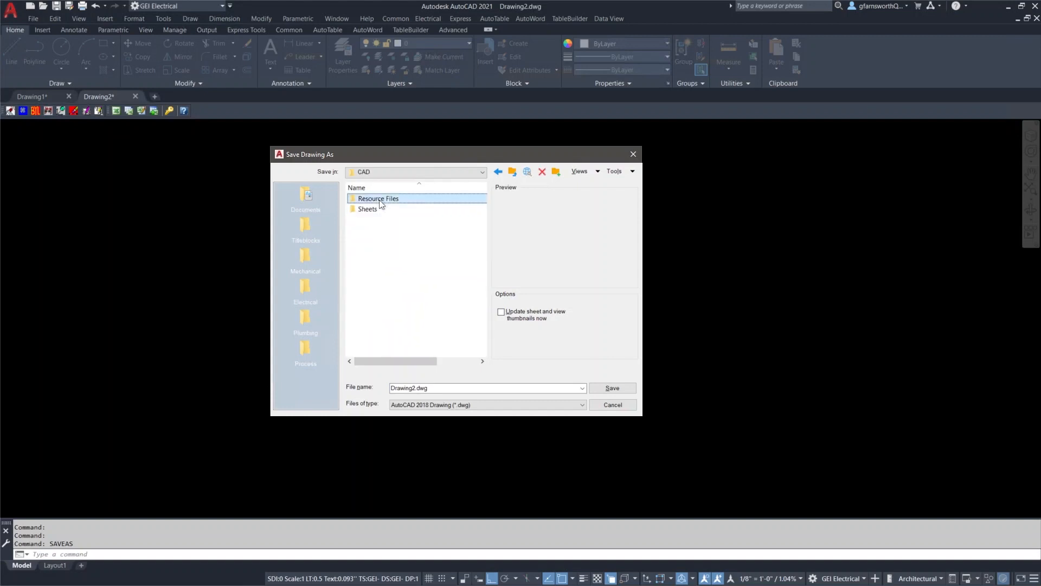
pyautogui.doubleClick(380, 200)
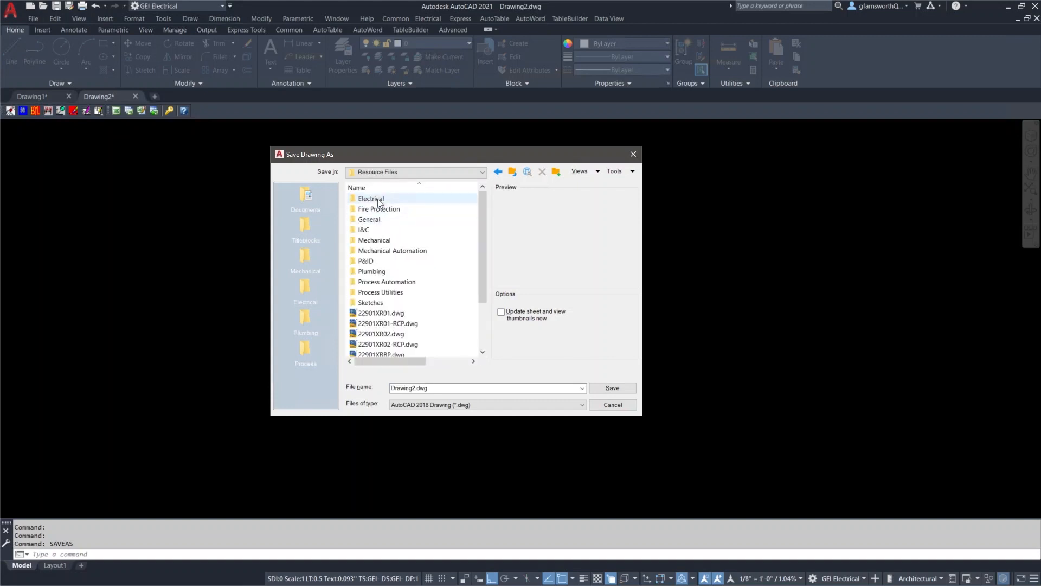
pyautogui.doubleClick(379, 201)
pyautogui.doubleClick(410, 387)
pyautogui.doubleClick(403, 388)
pyautogui.write('22')
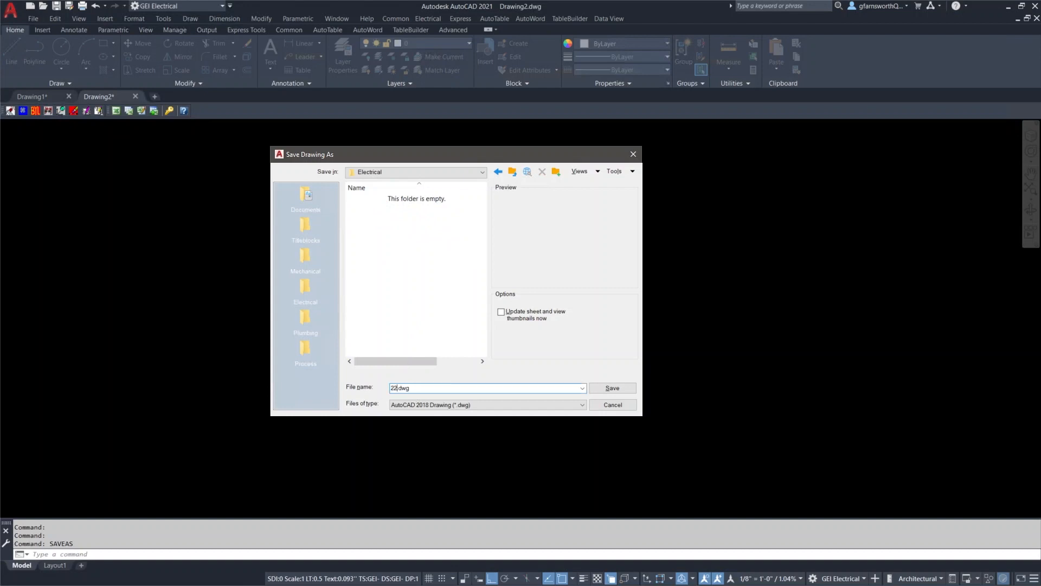
pyautogui.write('901XE01-POWR')
pyautogui.click(616, 388)
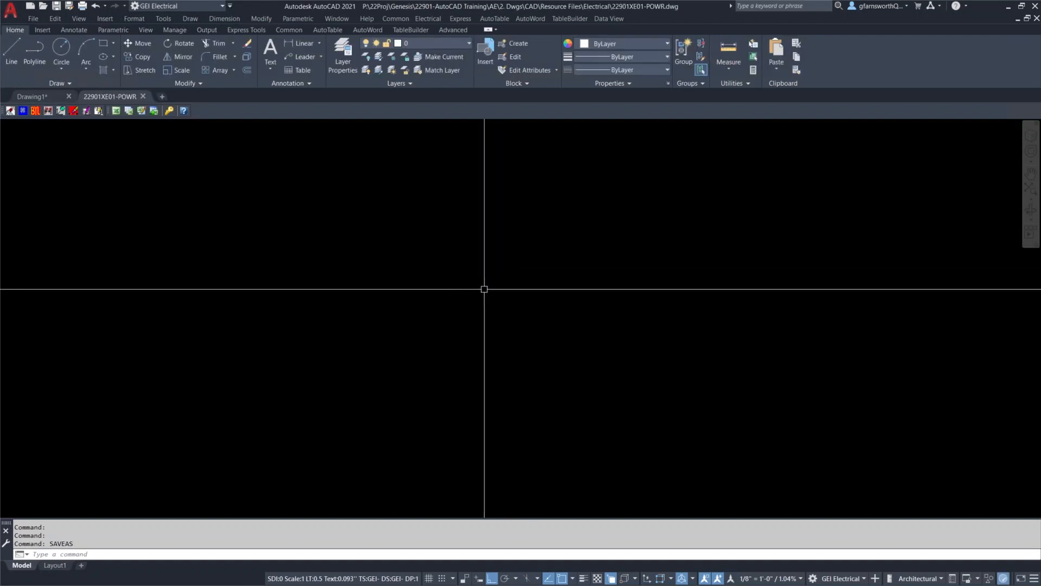
# Load the common layers and set the drawing scale to 1/4"=1'-0"
pyautogui.click(289, 30)
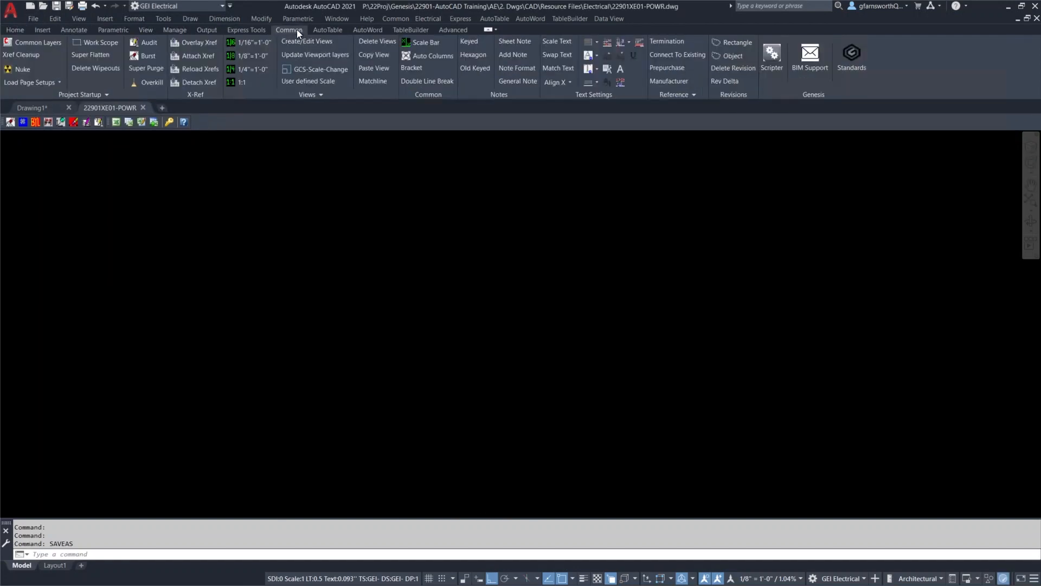
pyautogui.click(48, 41)
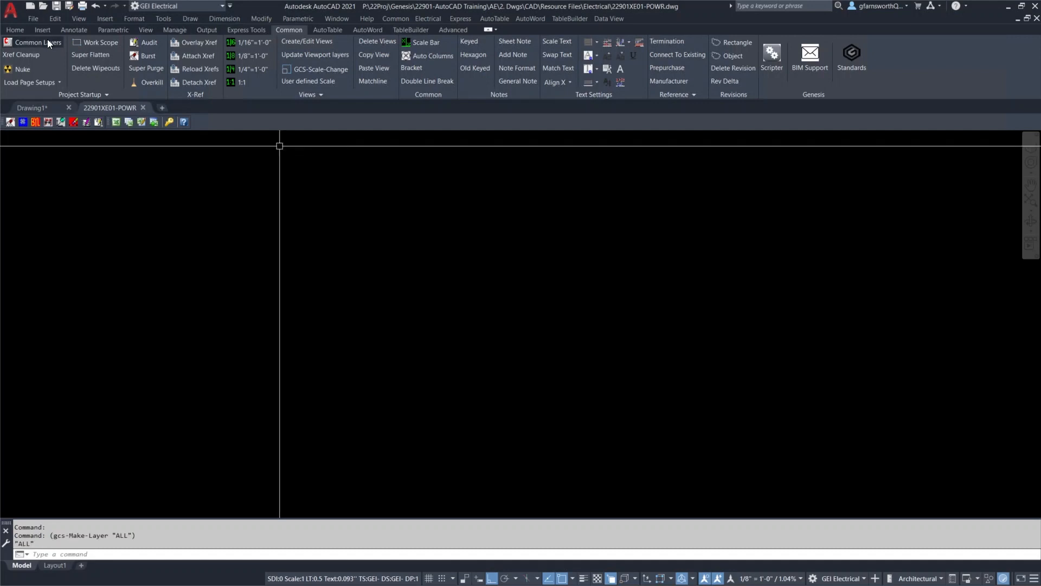
pyautogui.click(250, 69)
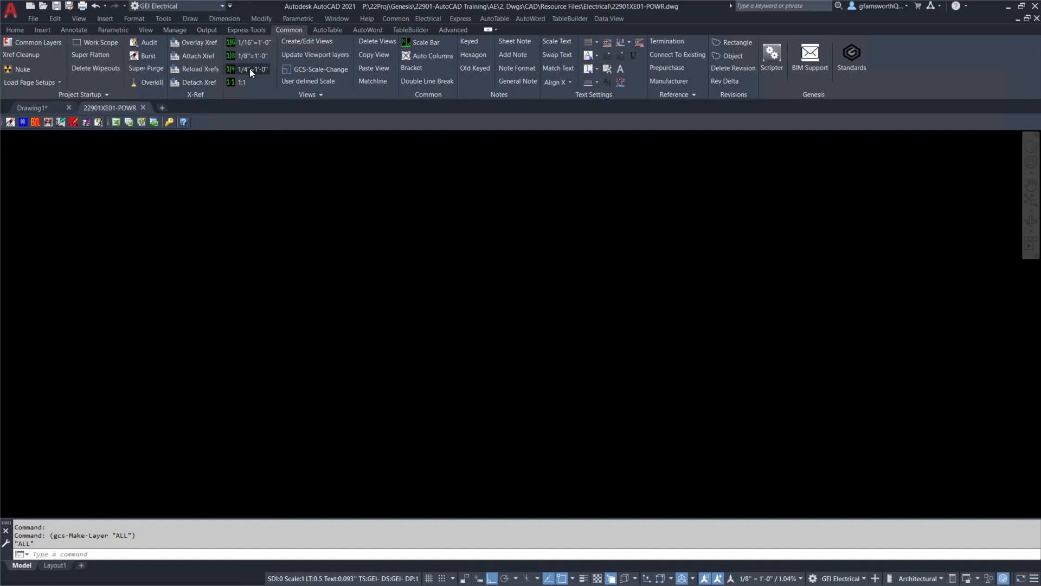
# Look over the layer-loading tools in the GEI Mechanical and GEI Plumbing workspaces, including those for fire protection and P&IDs
pyautogui.click(438, 19)
pyautogui.click(462, 185)
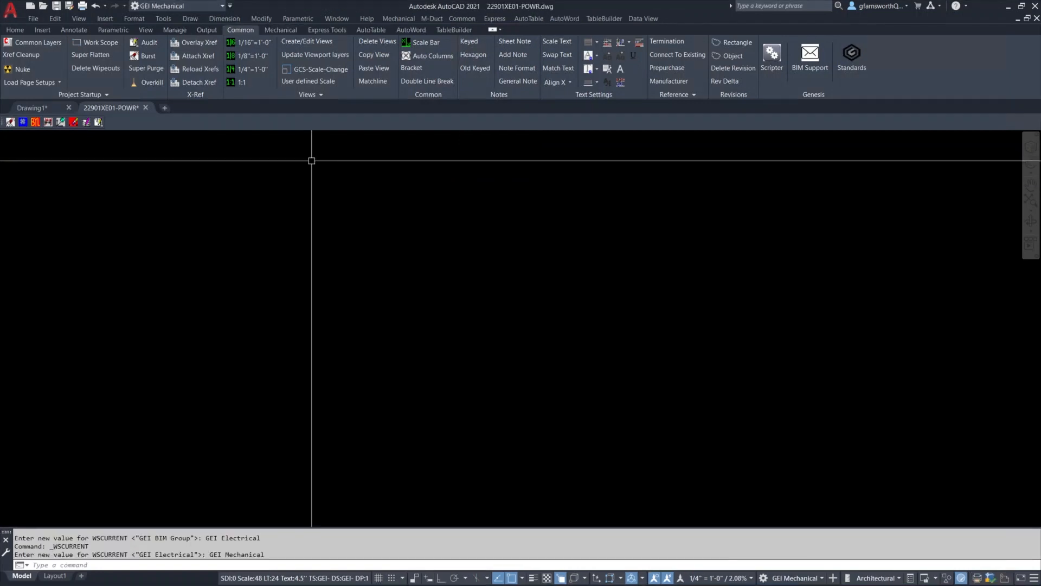
pyautogui.click(284, 31)
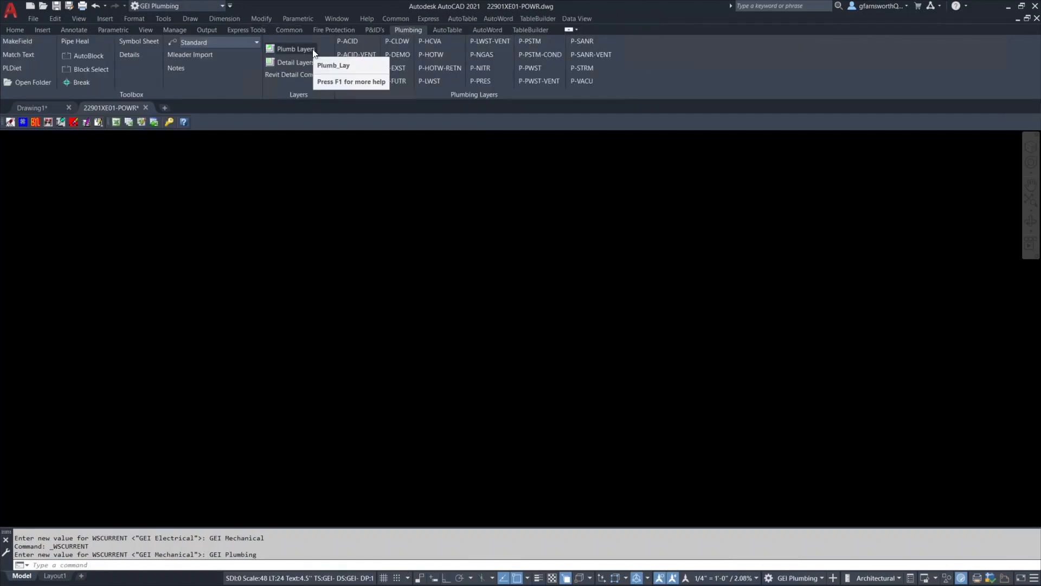
pyautogui.click(333, 30)
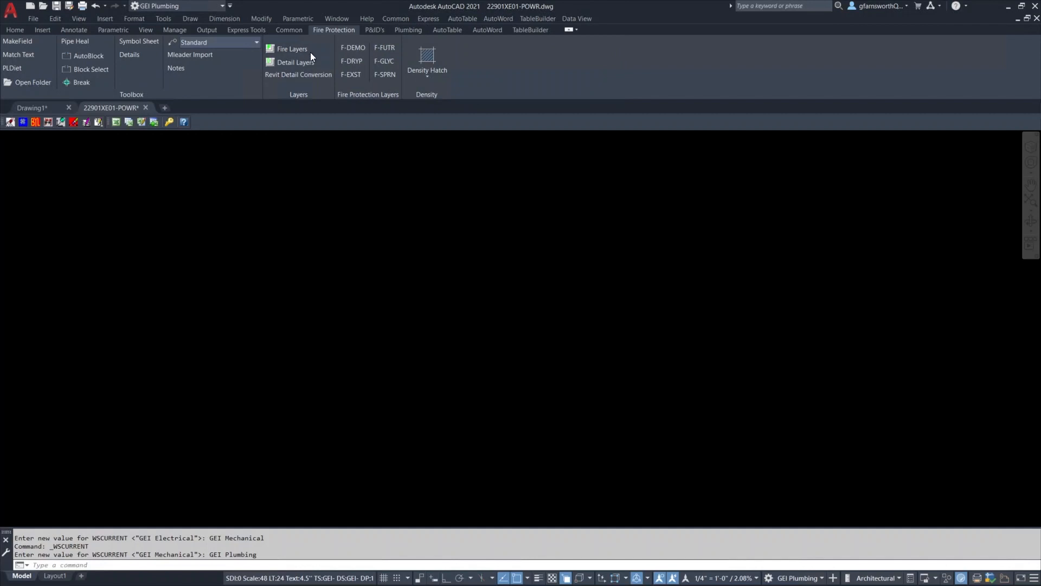
pyautogui.click(374, 28)
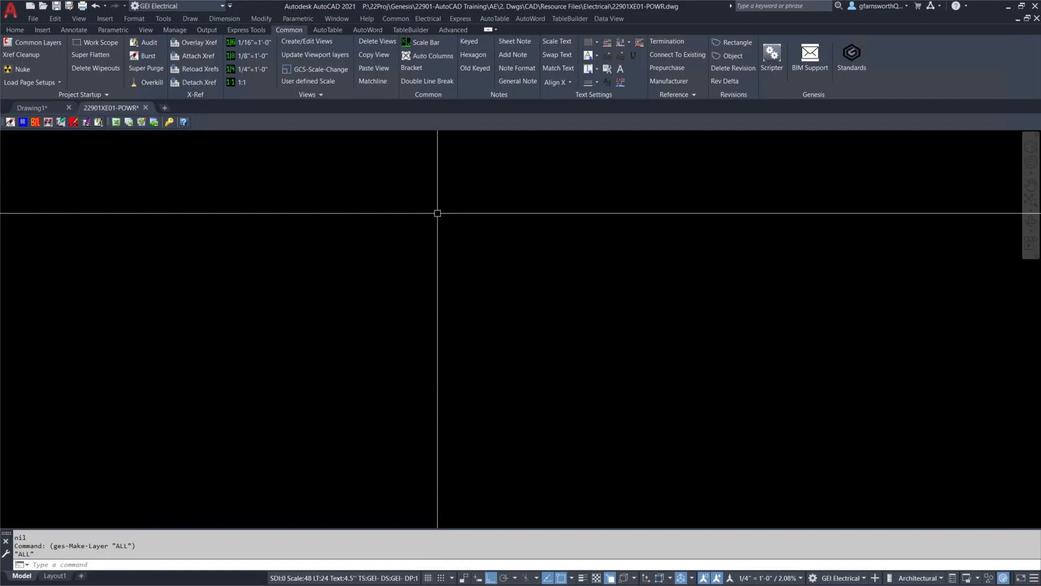
# Attach the floor plan 22901XR01.dwg from the Resource Files folder as an external reference
pyautogui.click(188, 59)
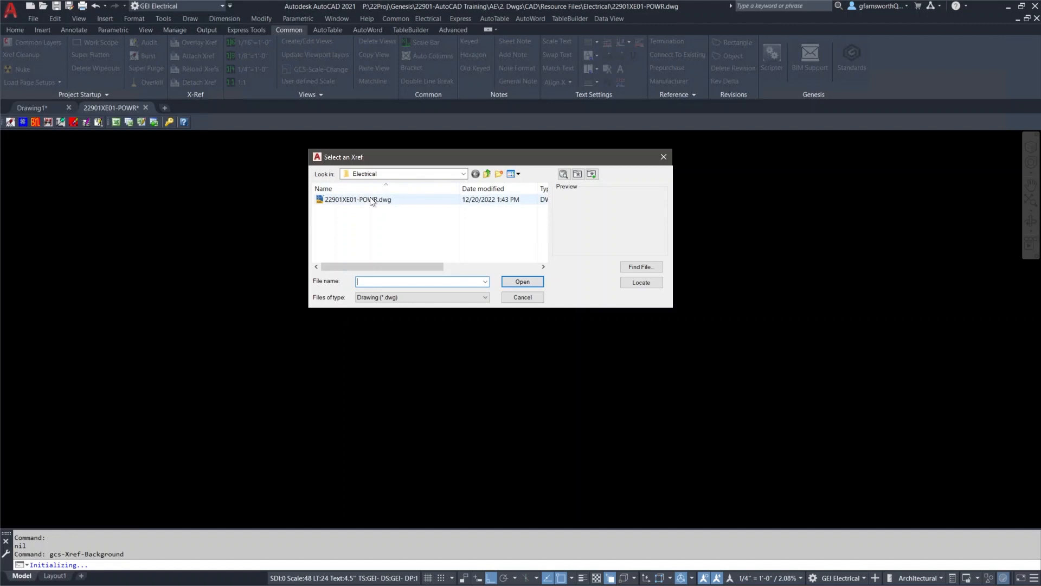
pyautogui.click(486, 173)
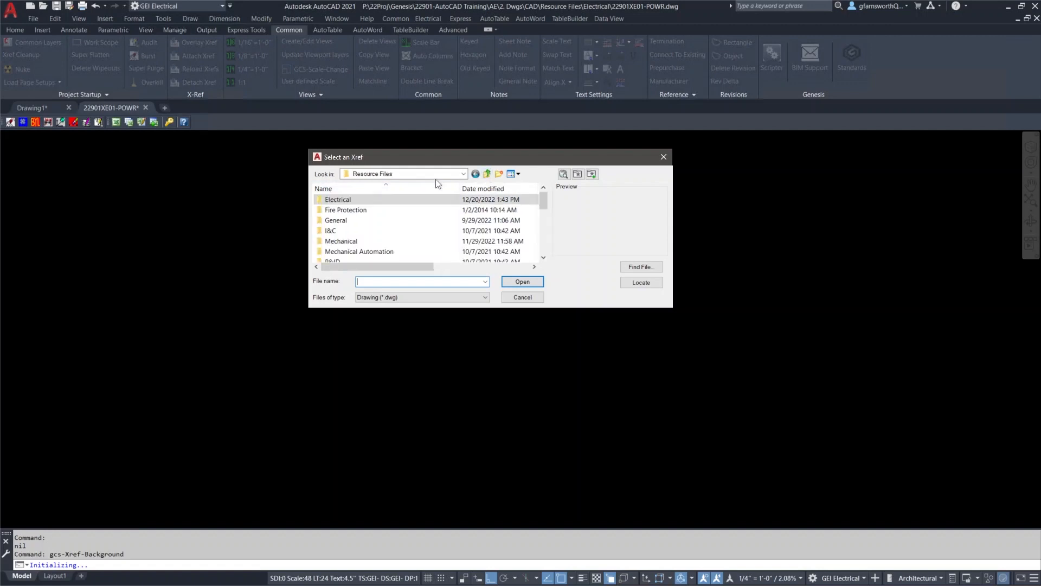
pyautogui.scroll(-3, 412, 226)
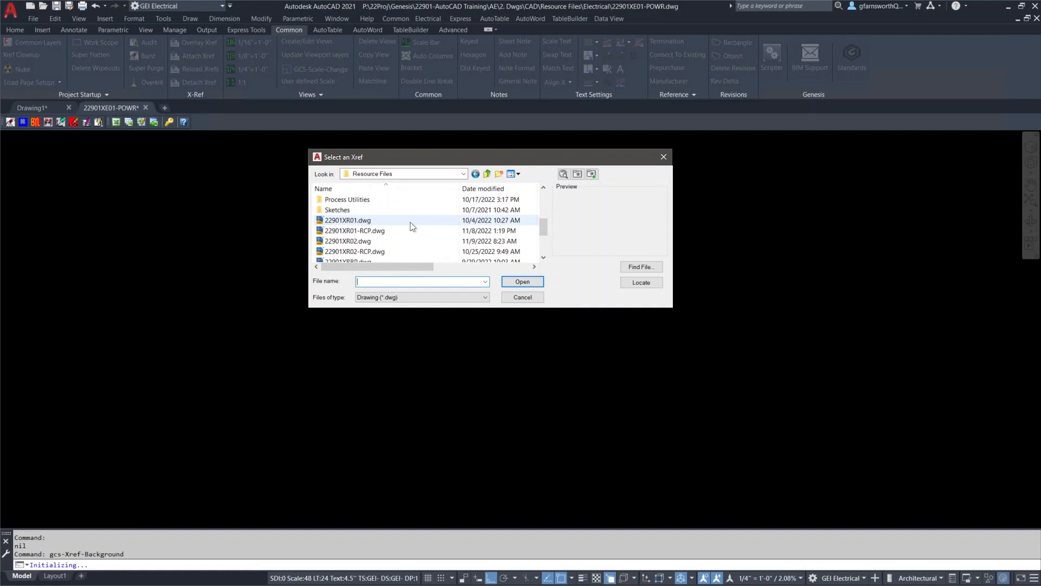
pyautogui.click(353, 221)
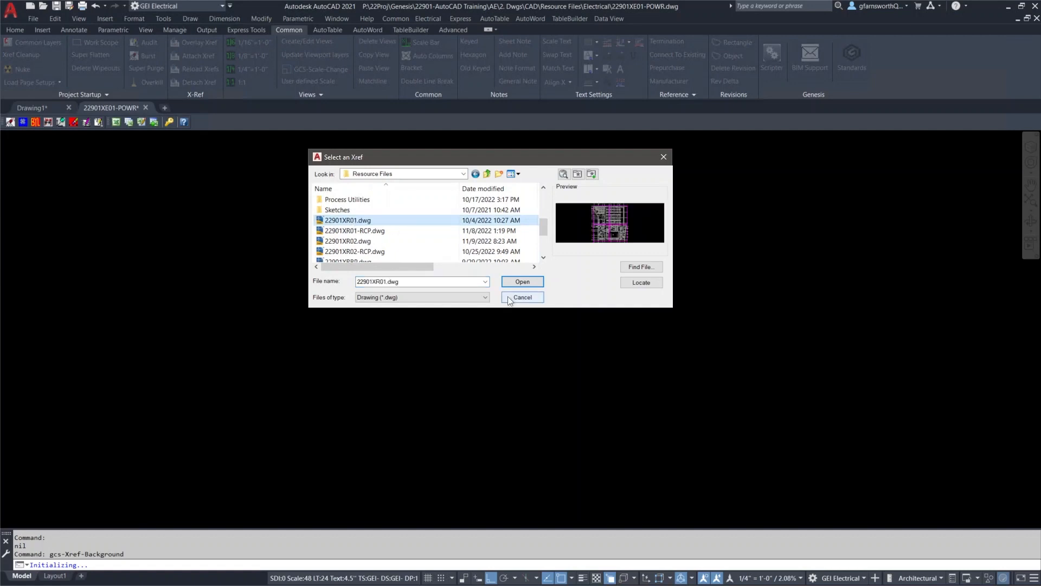
pyautogui.click(521, 282)
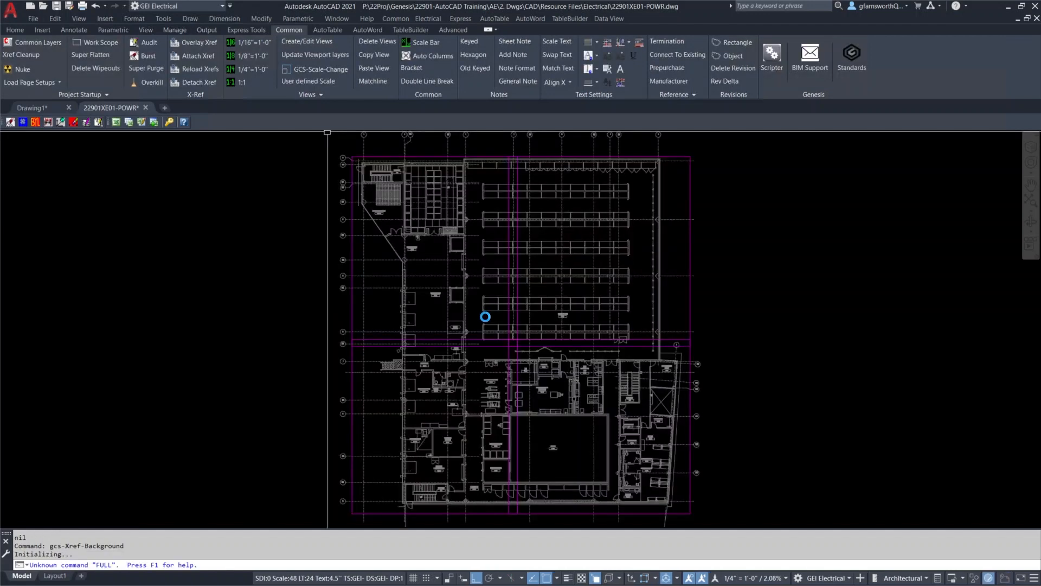
# Check which layer the attached floor plan reference is on
pyautogui.click(528, 274)
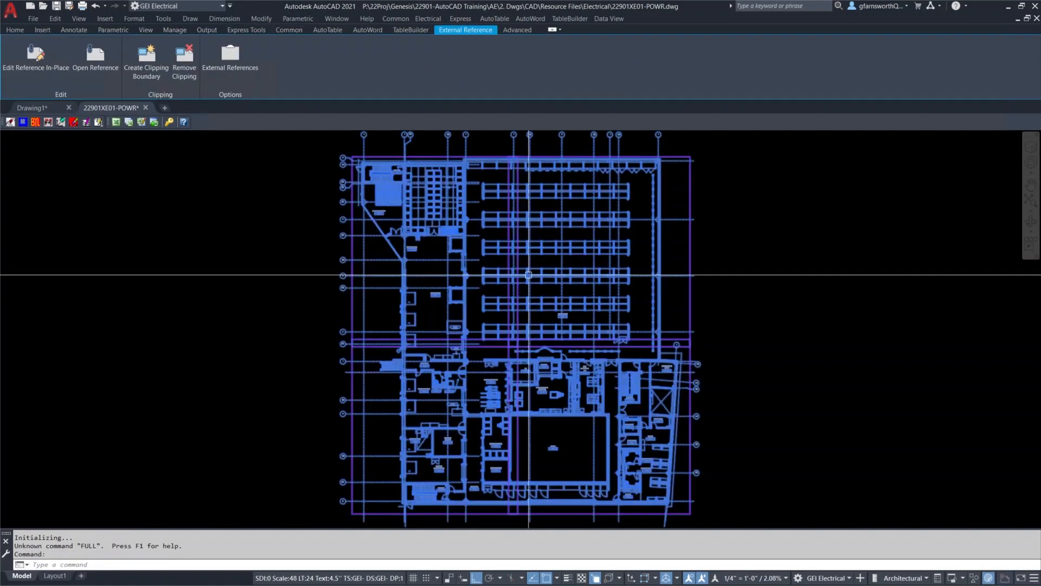
pyautogui.click(16, 29)
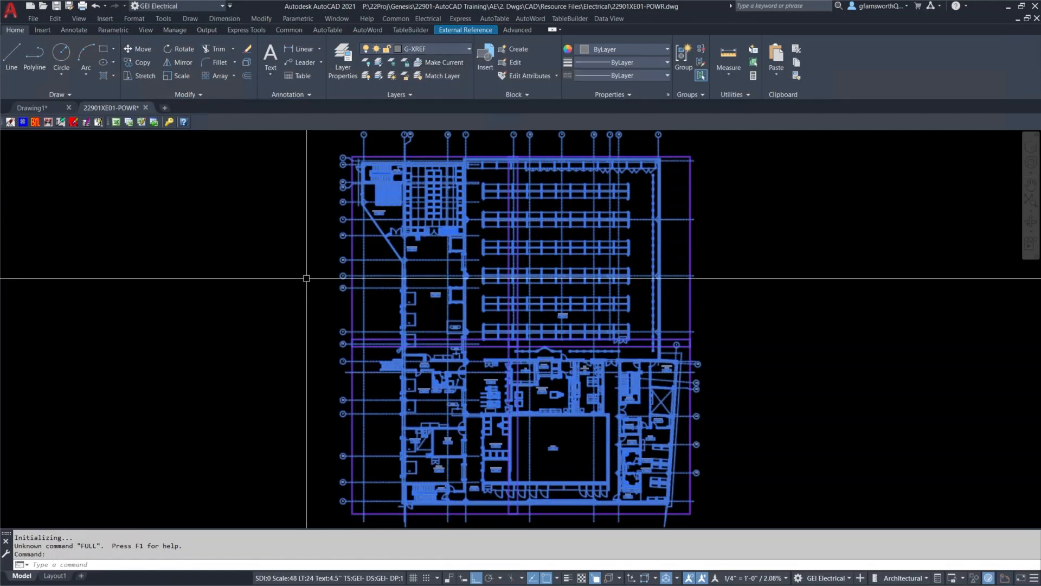
pyautogui.press('Escape')
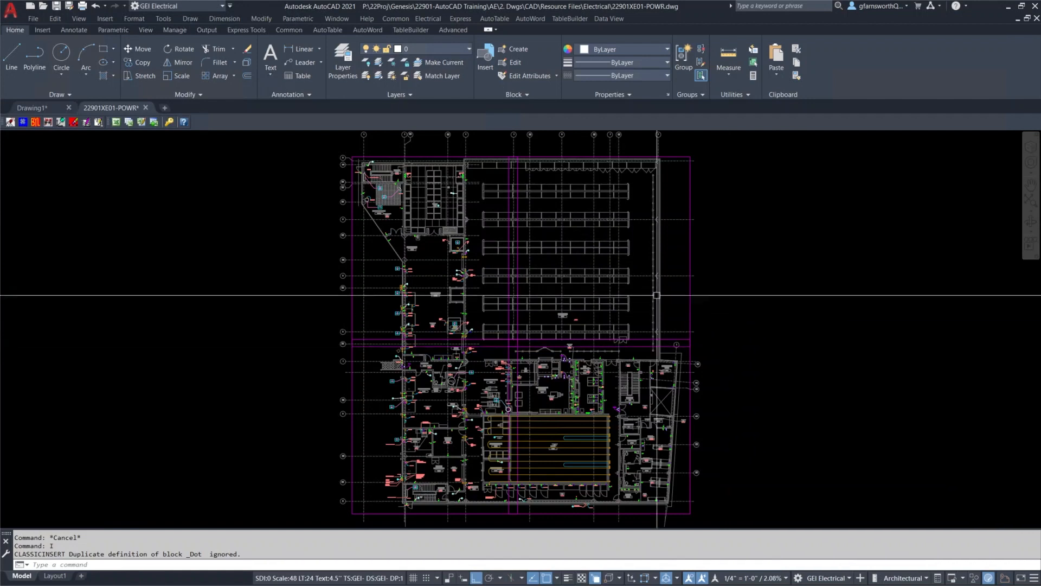
# Create a new view named "FIRST FLOOR POWER PLAN (AREA A)" around the floor plan's upper-left area, using the matchline rectangle's corners
pyautogui.click(289, 30)
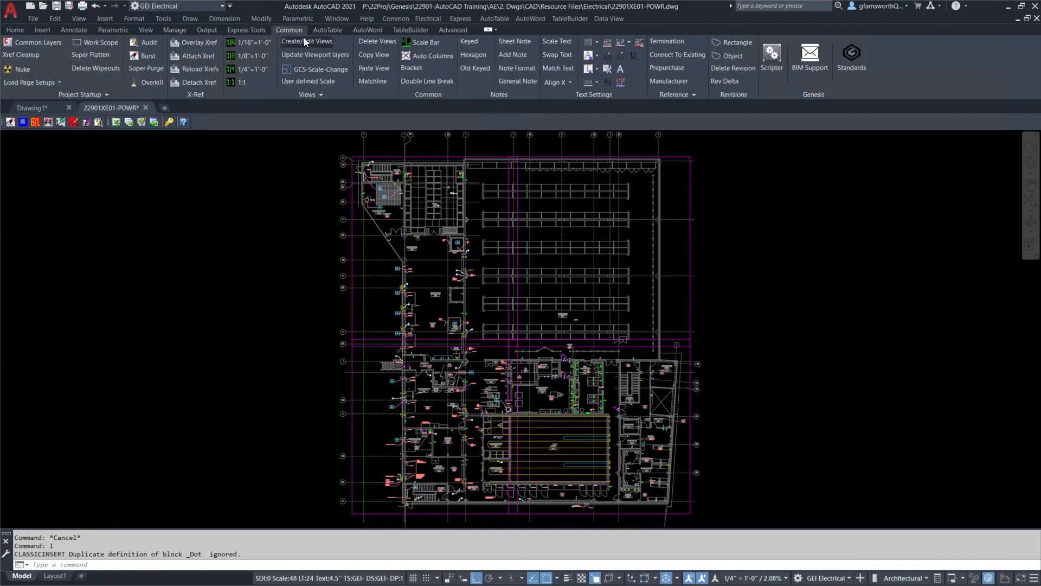
pyautogui.click(304, 41)
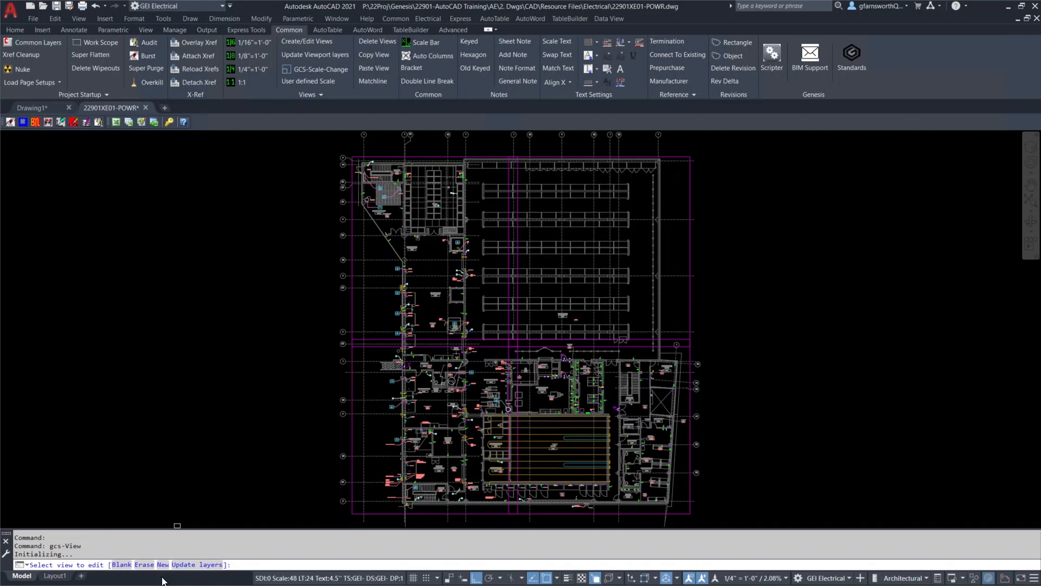
pyautogui.click(163, 564)
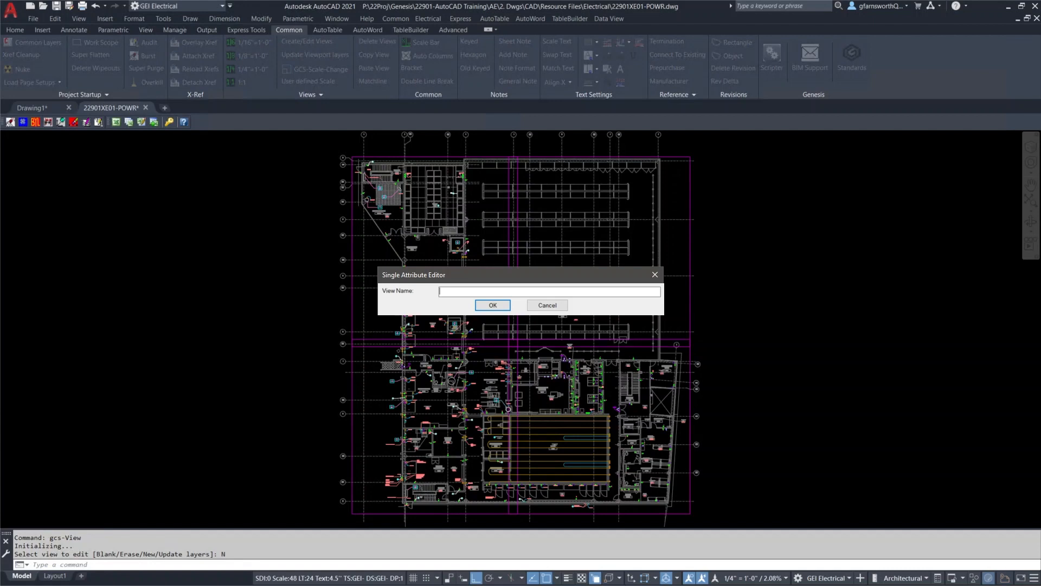
pyautogui.write('IRST FLOOR POWER PLAN (AREA A)')
pyautogui.click(498, 302)
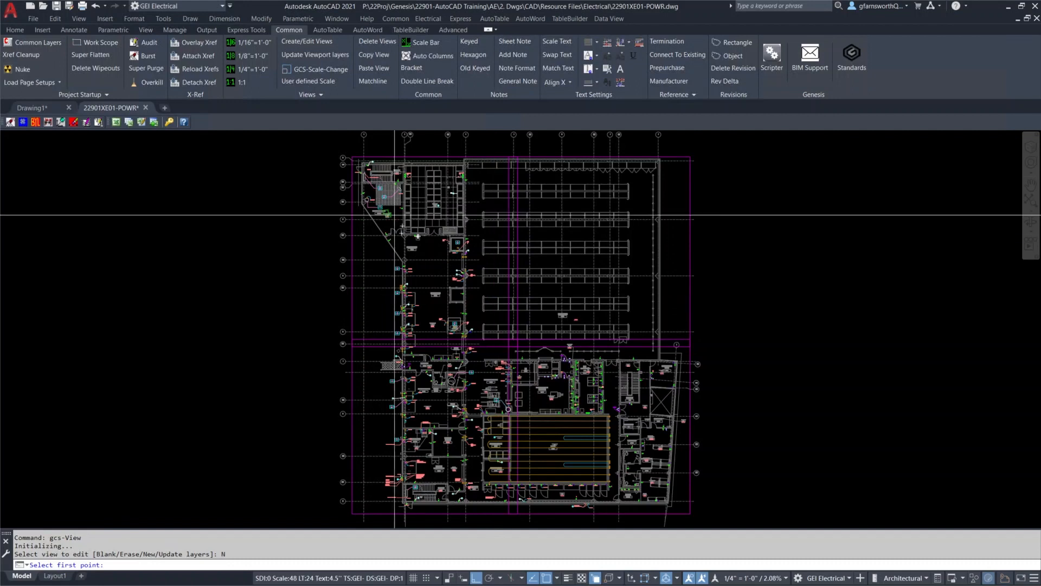
pyautogui.click(353, 156)
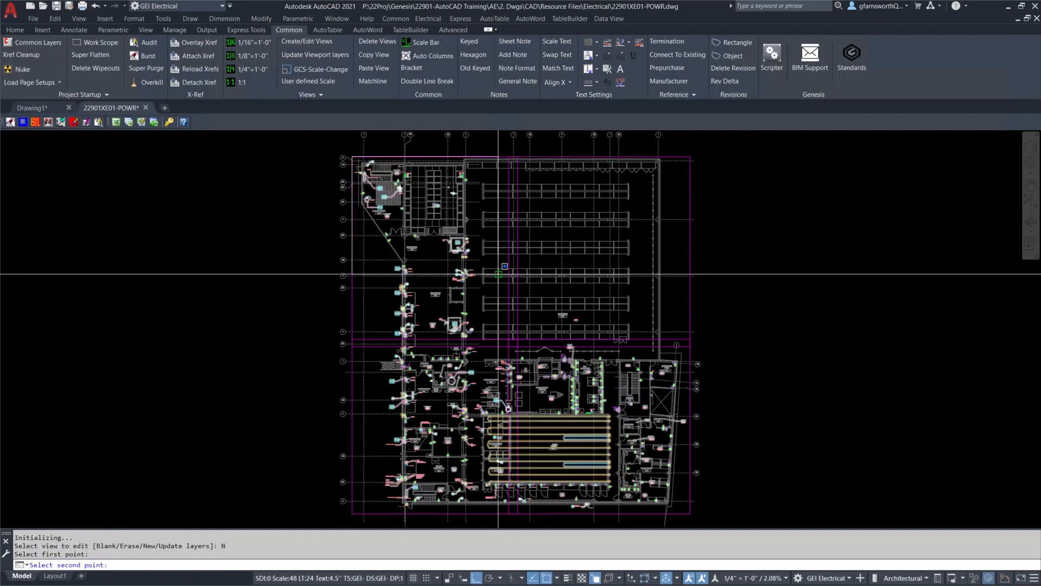
pyautogui.click(515, 349)
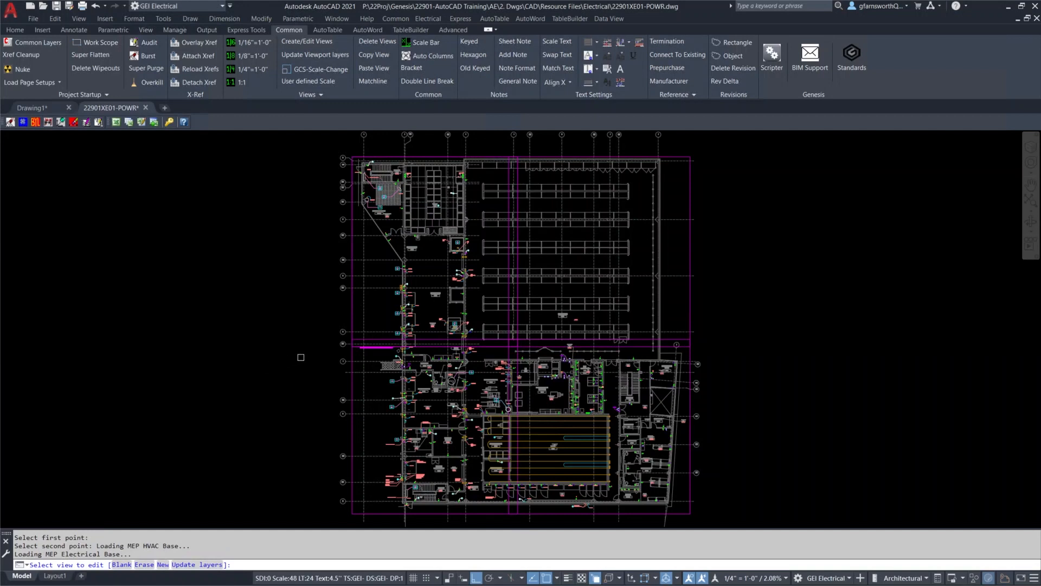
pyautogui.press('Return')
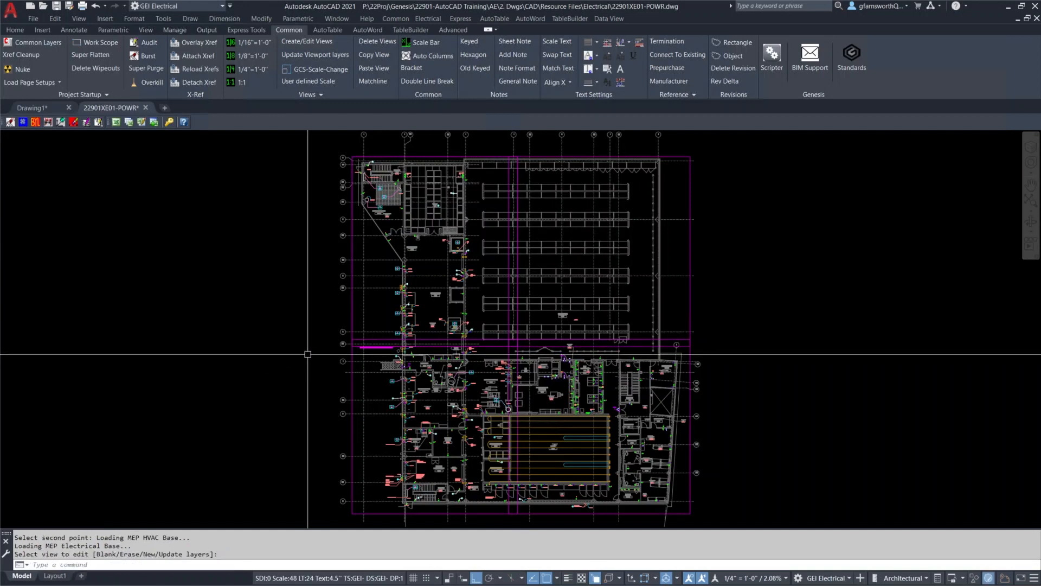
pyautogui.scroll(10, 365, 347)
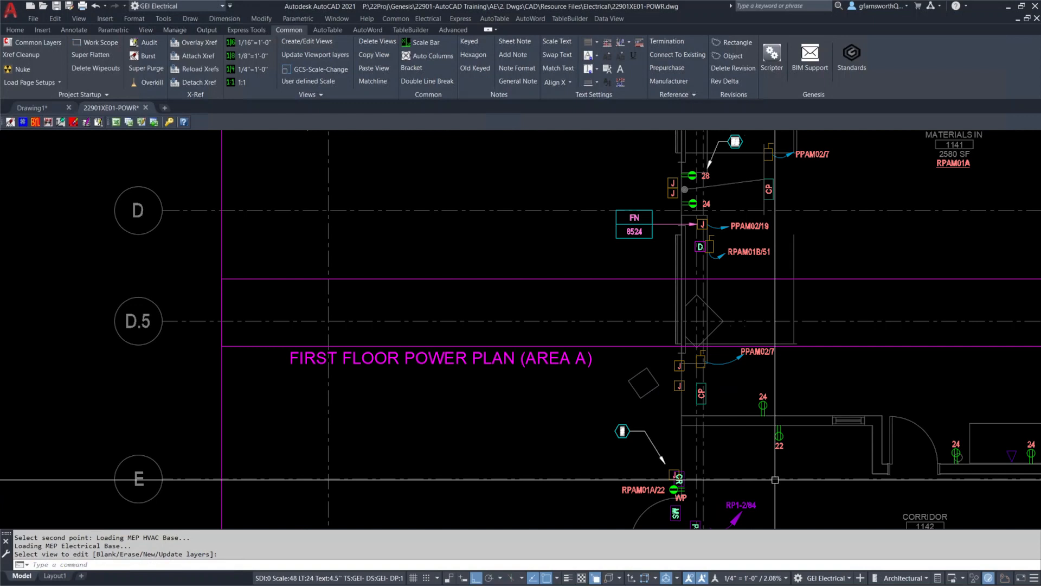
pyautogui.middleClick(308, 354)
pyautogui.middleClick(308, 354)
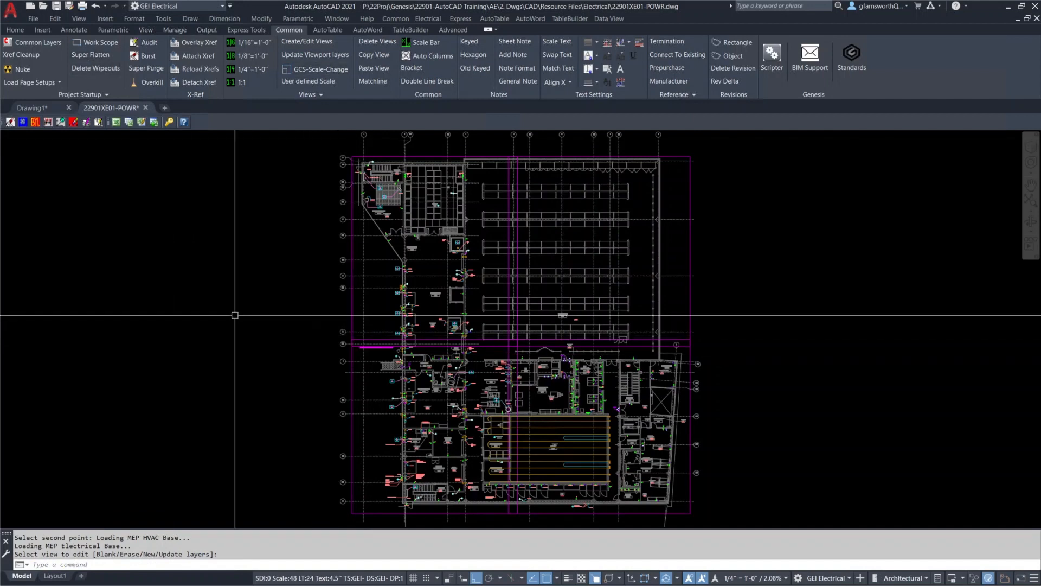
# Insert a Note Reference Column block from the electrical tool palettes in the empty space left of the floor plan
pyautogui.write('TT')
pyautogui.press('Return')
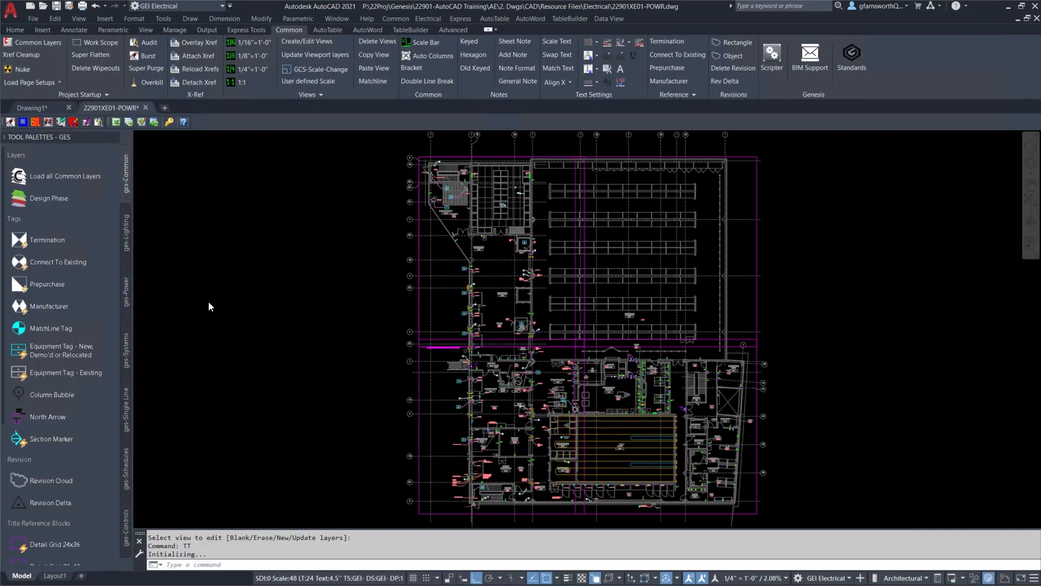
pyautogui.scroll(-3, 47, 476)
pyautogui.click(54, 412)
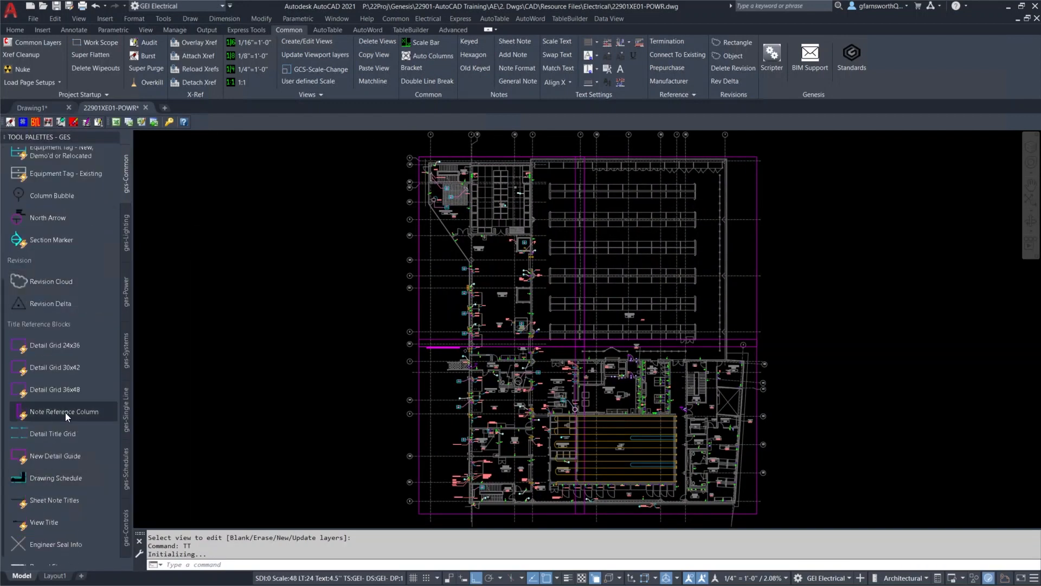
pyautogui.click(312, 349)
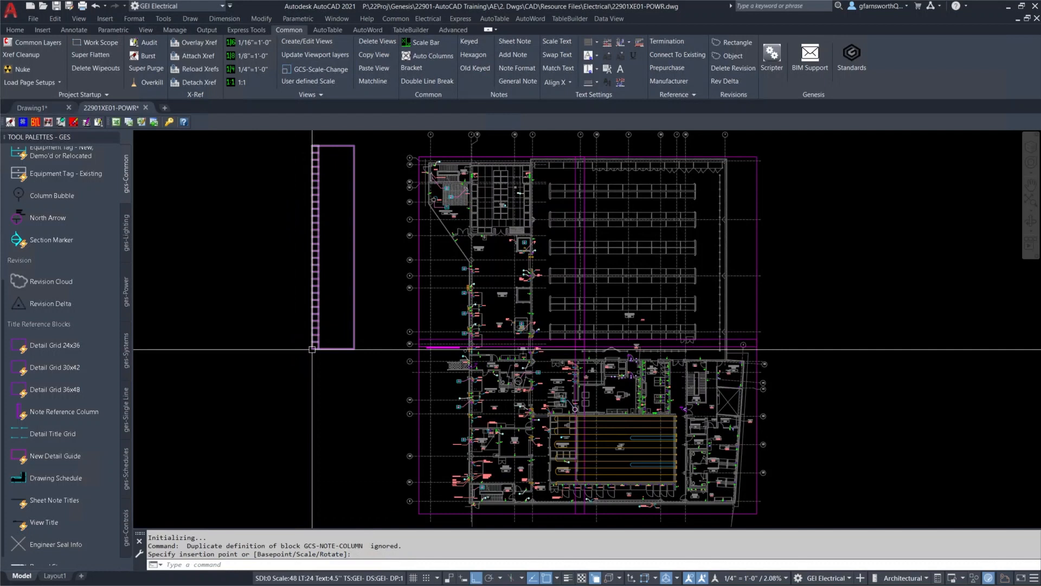
pyautogui.click(312, 349)
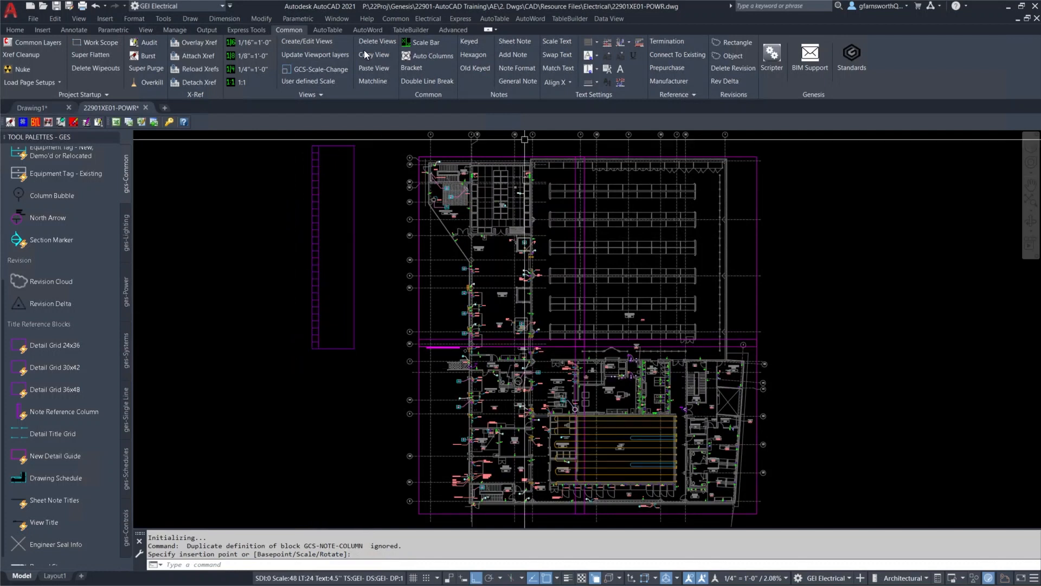
# Place a sheet note atop the note column with lines "FIRST NOTE CAN BE AS LONG AS YOU LIKE." and "YOU CAN TYPE ON MULTIPLE LINES."
pyautogui.click(521, 38)
pyautogui.click(320, 152)
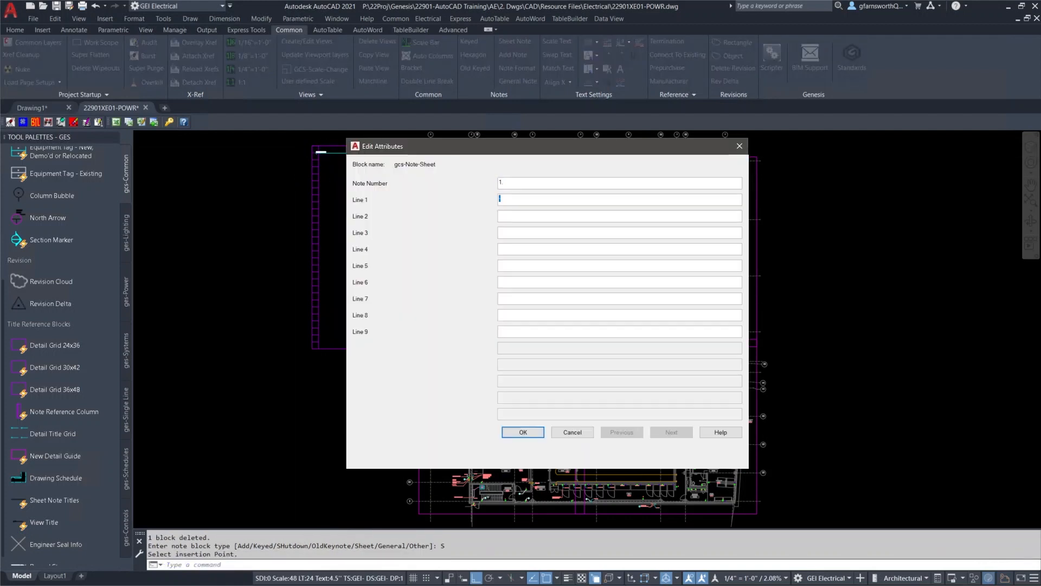
pyautogui.write('FIRST NOTE CAN BE AS LONG AS YOU LIKE.')
pyautogui.press('Tab')
pyautogui.write('YOU CAN TYPE ON')
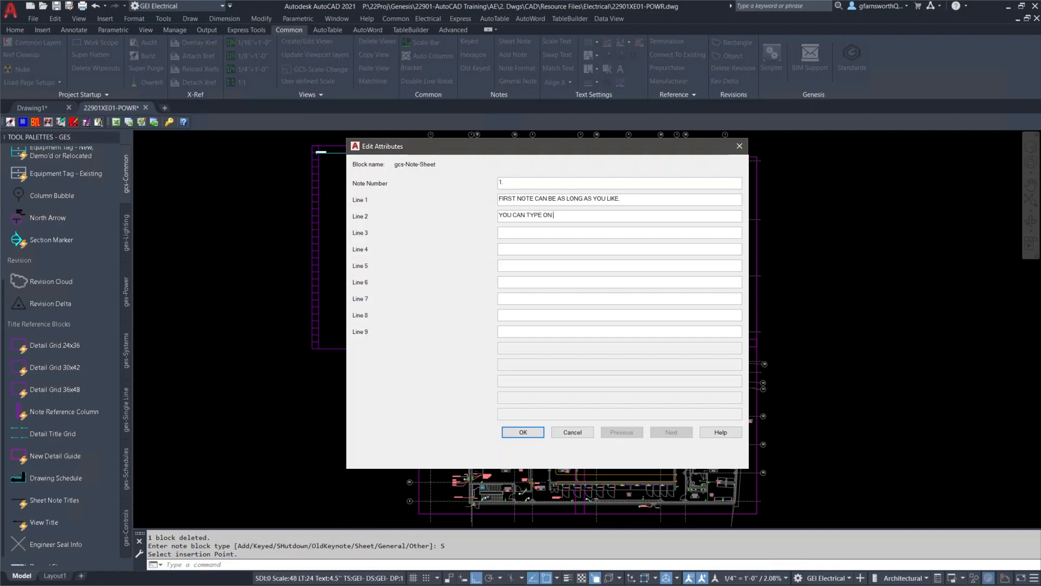
pyautogui.write(' MULTIPLE LINES')
# Fill line 3 of sheet note 1, starting "YOU CAN CONTINUE TO TYPE OFF OF THE DIALOG WINDOW." and ending with the 256-character limit per line
pyautogui.write('YOU CAN CONTINUE TO TYPE OFF OF THE DIALO')
pyautogui.write('G WINDOW. IT DOES NOT MATTER HOW LONG Y')
pyautogui.write('OU TYPE. THERE IS A CHARAC')
pyautogui.write('TER LIMIT PER LINE OF 256')
pyautogui.write('.')
# Complete sheet note 1 with line 4 on putting a different sentence in each space and line 5 on the routine formatting the note after OK
pyautogui.press('Tab')
pyautogui.write('THAT IS WHY I LIKE TO TYPE A DIFFERENT SENTENCE ON EACH SPACE IN THE DIALOG. BOX.')
pyautogui.press('Tab')
pyautogui.write('WHEN YOU ARE FINISHED CLICK OK AND THE ROUTINE WILL FORMAT THE NOTE FOR YOU.')
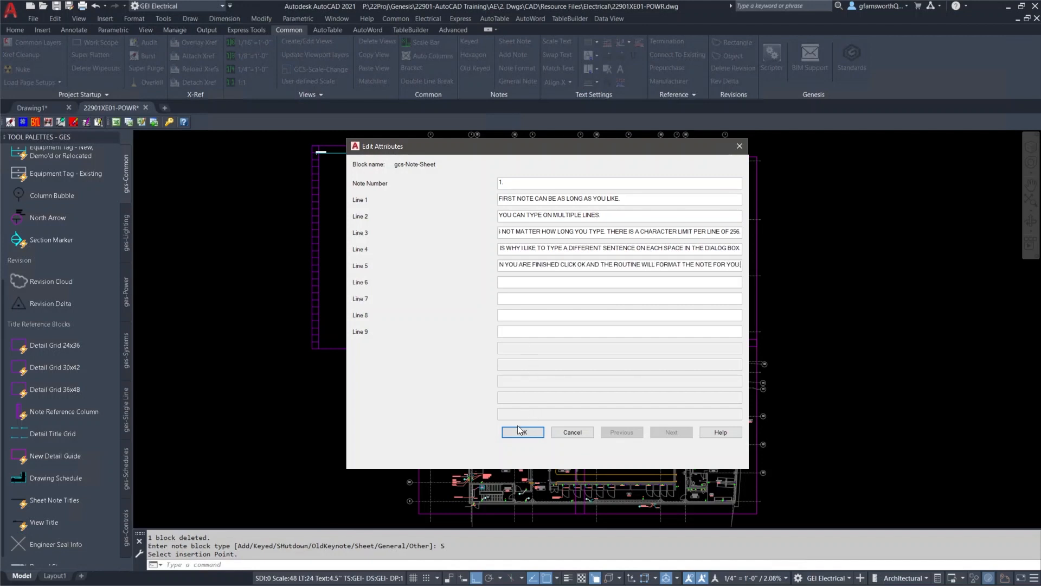
pyautogui.click(521, 431)
# Add sheet note 2 reading "SEE?" and note 3 reading "EACH TIME YOU CLICK OK THE ROUTINE WILL ADD ANOTHER NOTE."
pyautogui.press('Tab')
pyautogui.write('SEE?')
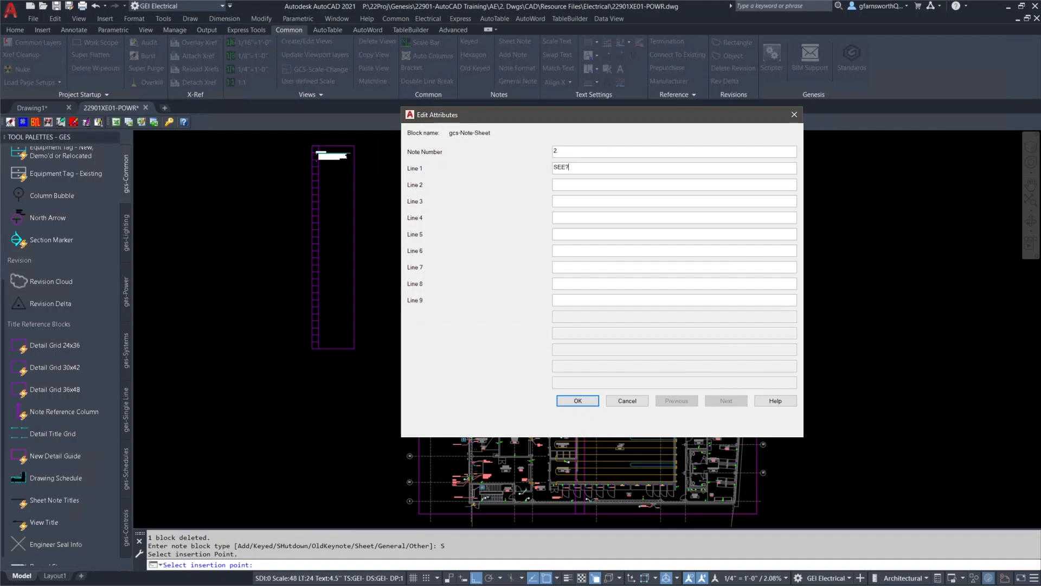
pyautogui.click(596, 402)
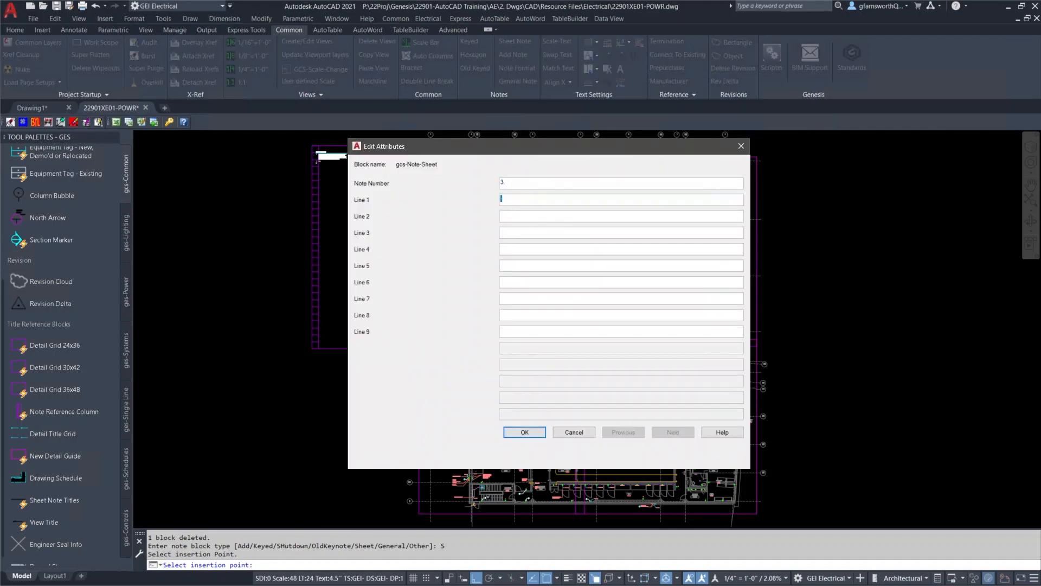
pyautogui.write('EACH TIME YOU CLICK O')
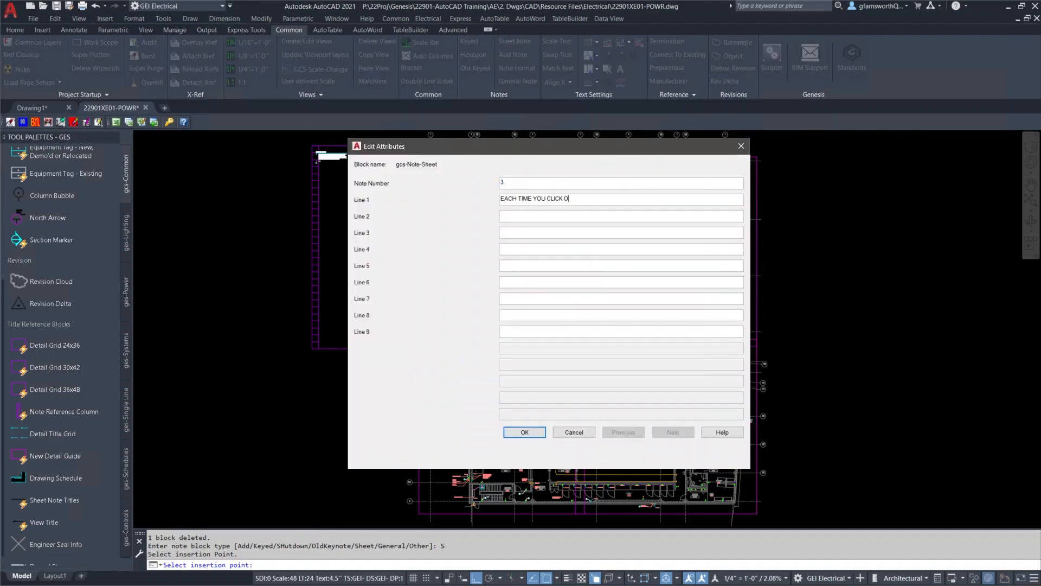
pyautogui.write('K THE ROUTINE WILL ADD ANOTHER NOTE.')
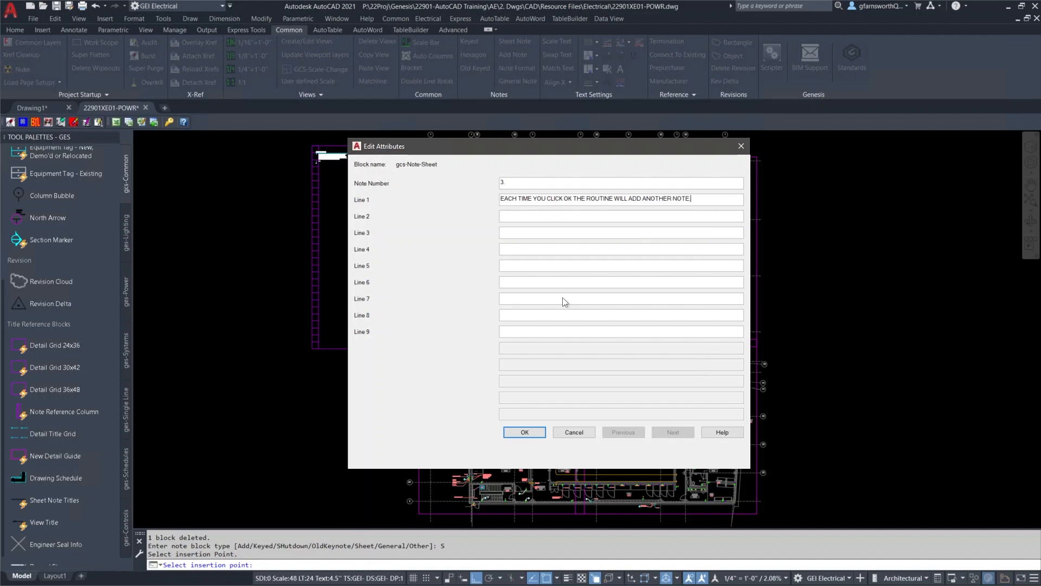
pyautogui.click(524, 434)
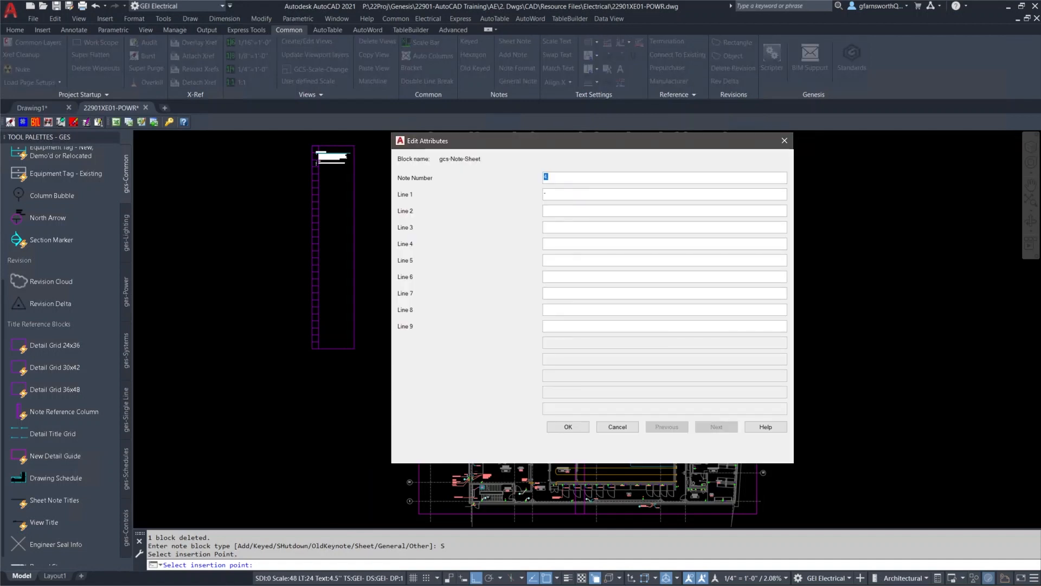
# Add sheet note 4 reading "TO STOP ADDING NOTES CLICK OK WITHOUT MAKING AN EDIT." and end the note routine without adding another
pyautogui.write('TO STOP ADDING NOTE')
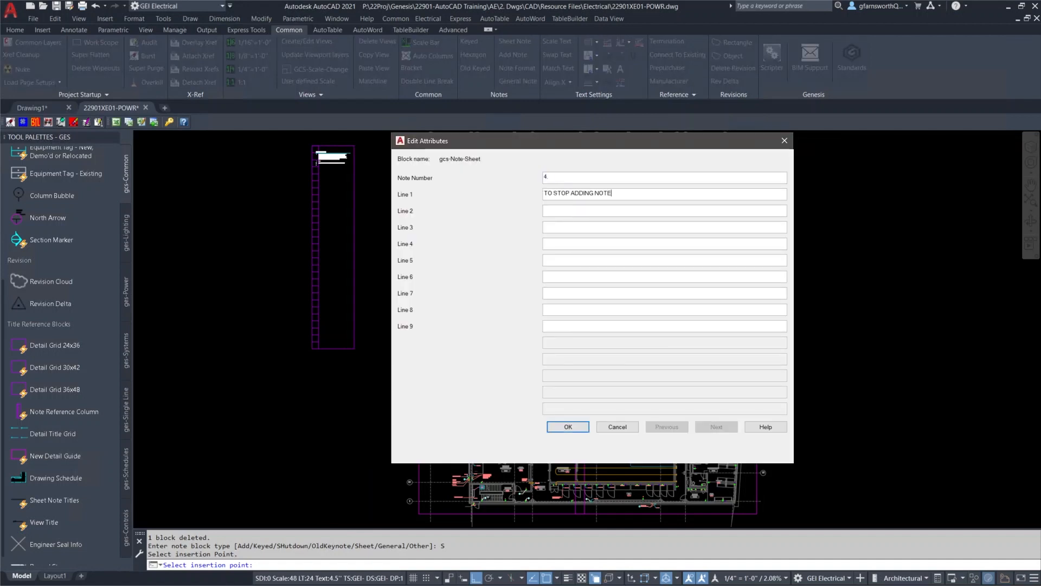
pyautogui.write('S CLICK OK WITHOUT MAKING AN EDIT')
pyautogui.click(568, 426)
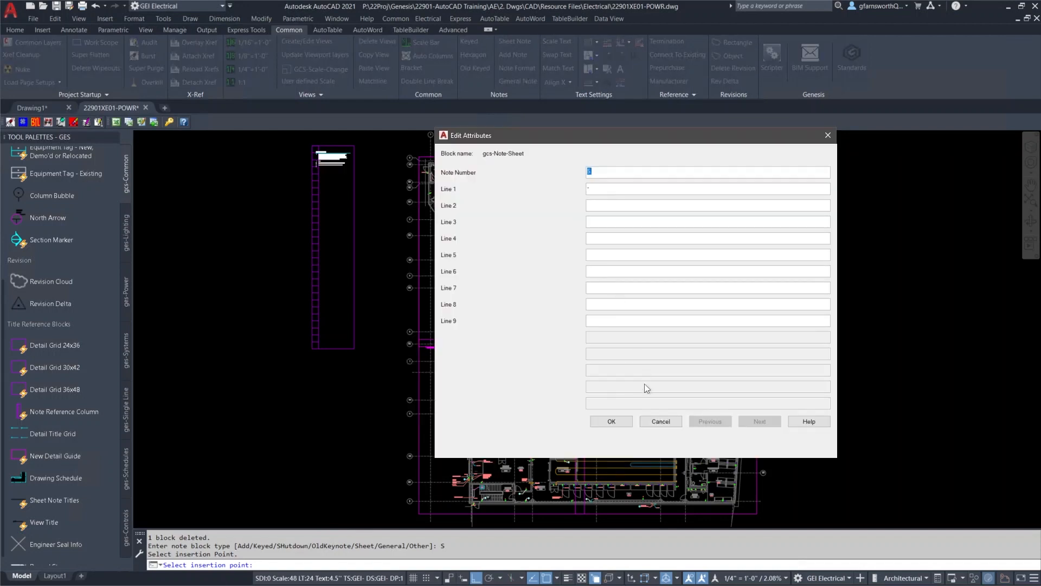
pyautogui.click(624, 421)
pyautogui.scroll(5, 328, 198)
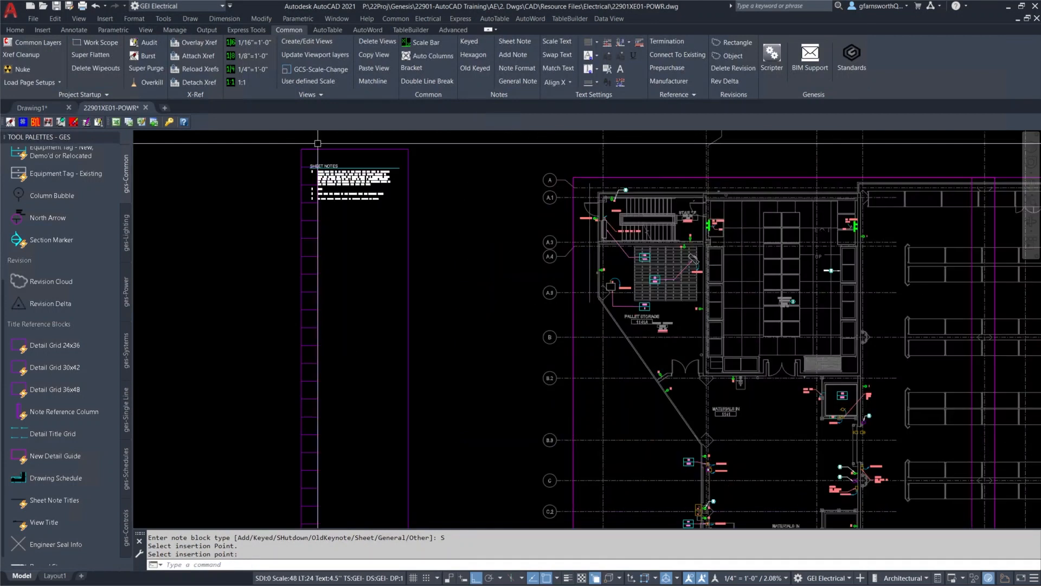
pyautogui.scroll(2, 328, 198)
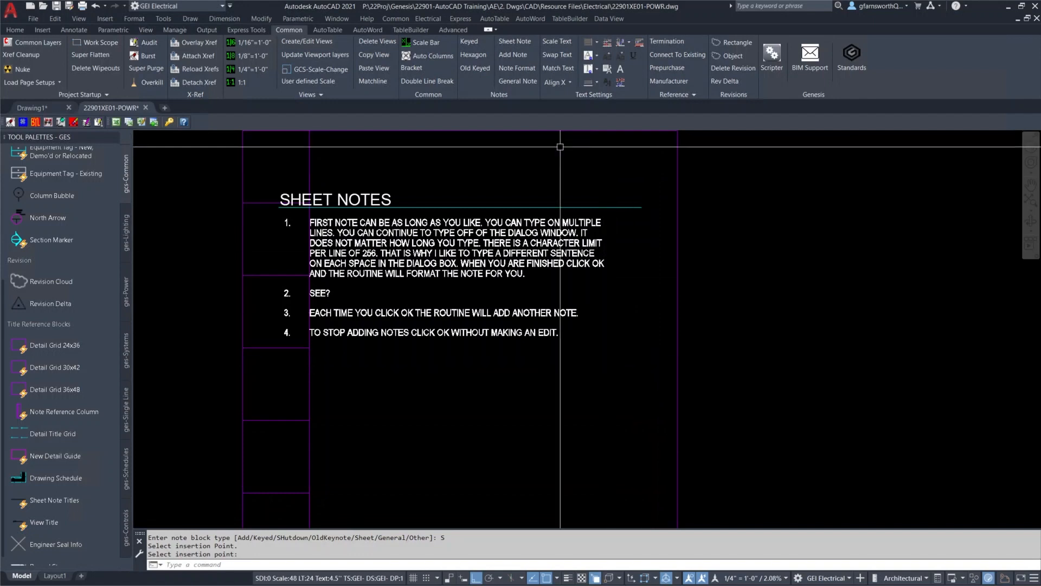
pyautogui.scroll(-4, 445, 203)
pyautogui.moveTo(502, 342); pyautogui.dragTo(497, 298, button='middle')
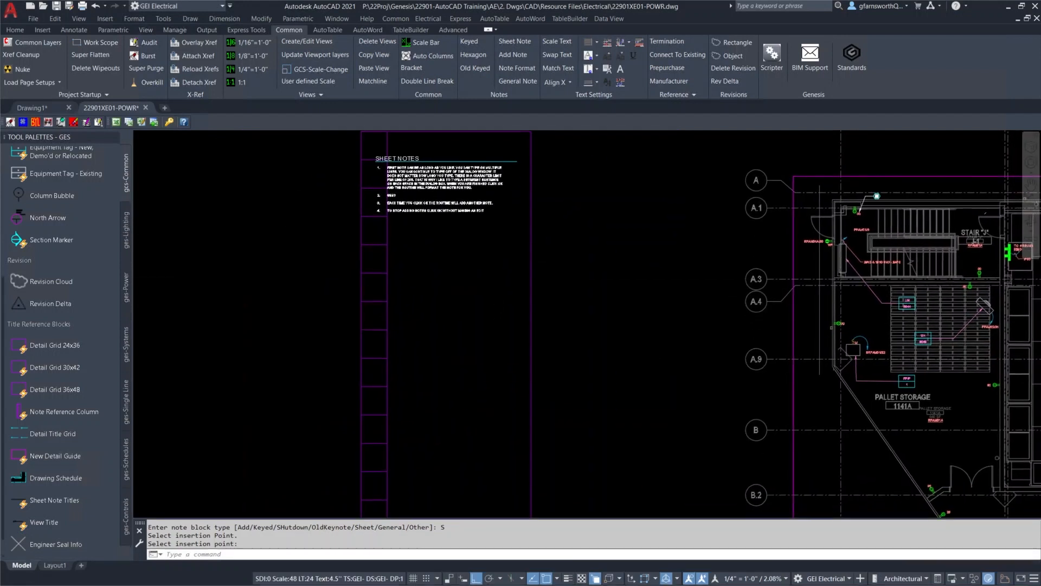
pyautogui.click(514, 56)
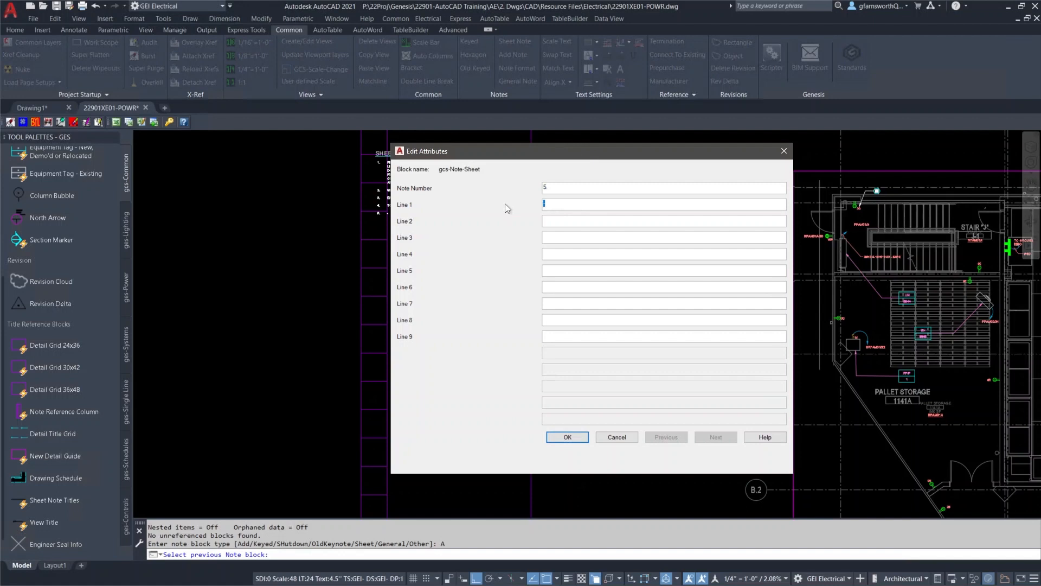
pyautogui.write('REMEMBER, IF YOU CLICK CANCEL YOU WILL LOSE ANYTHING YOU TYPE')
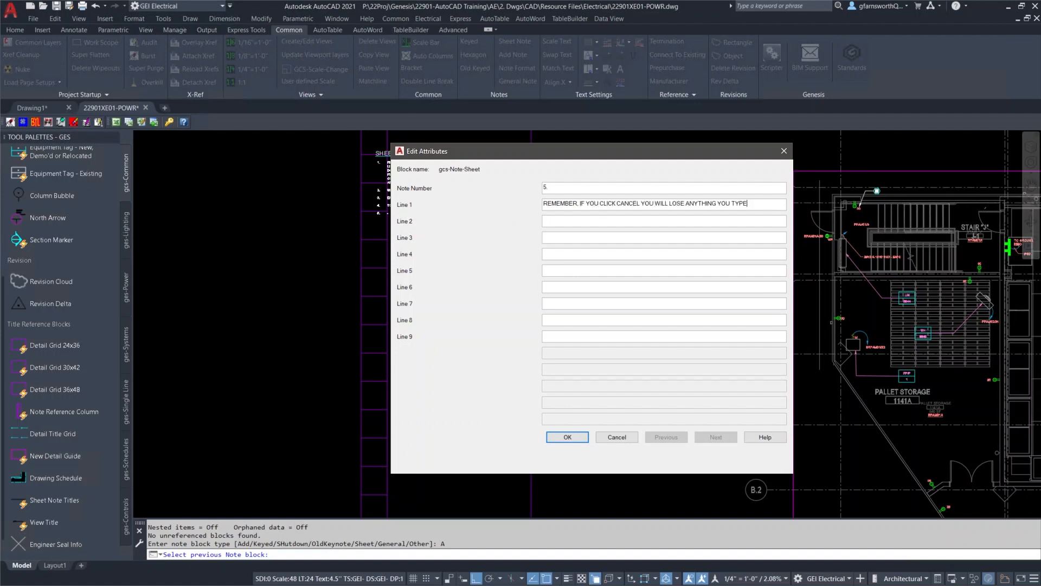
pyautogui.click(617, 437)
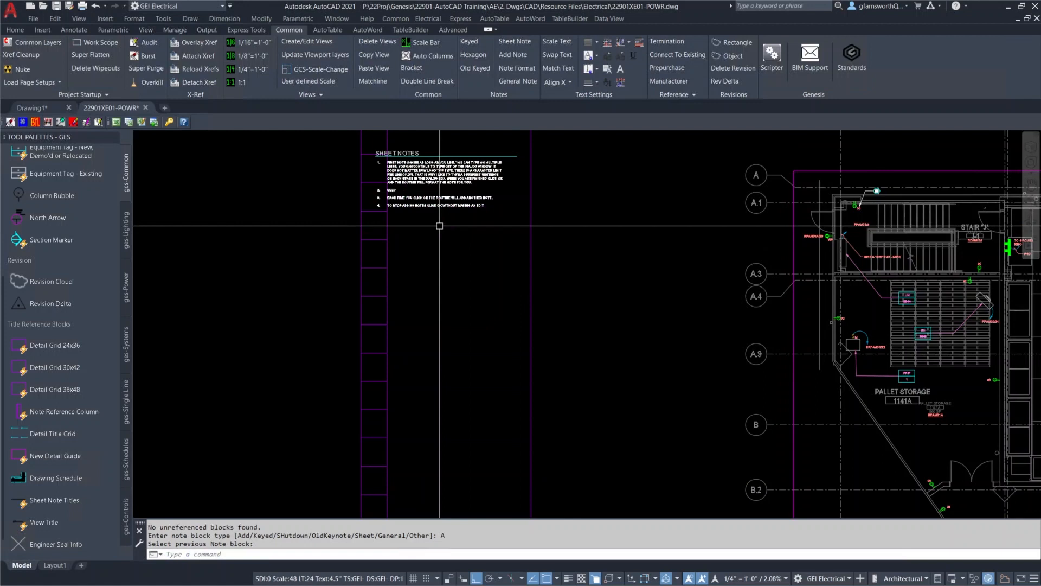
# Add note 5 after the last sheet note, reading "SO I RECOMMEND ALWAYS CLICKING OK", and end the note routine
pyautogui.scroll(2, 394, 229)
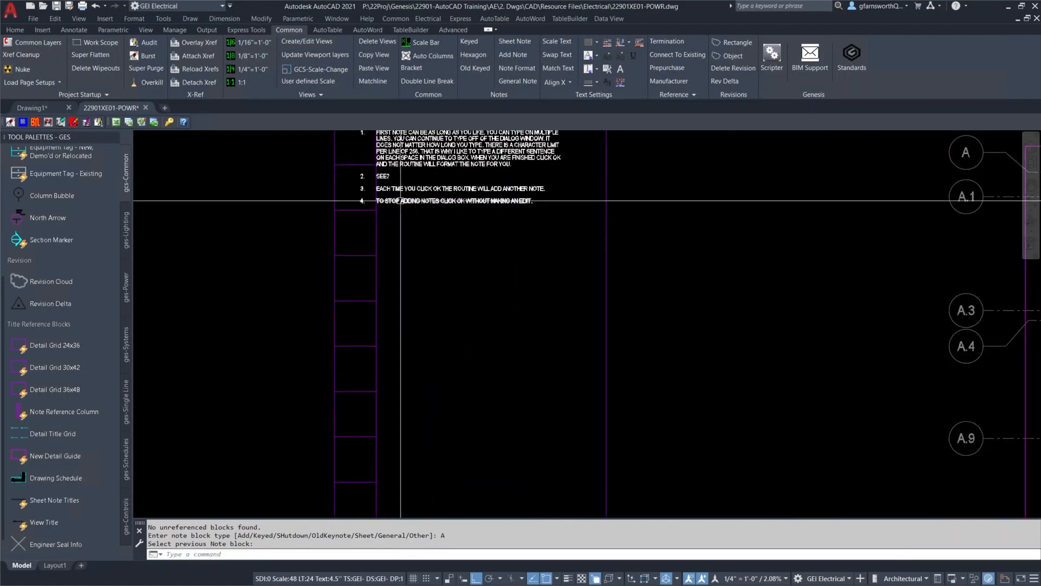
pyautogui.click(518, 56)
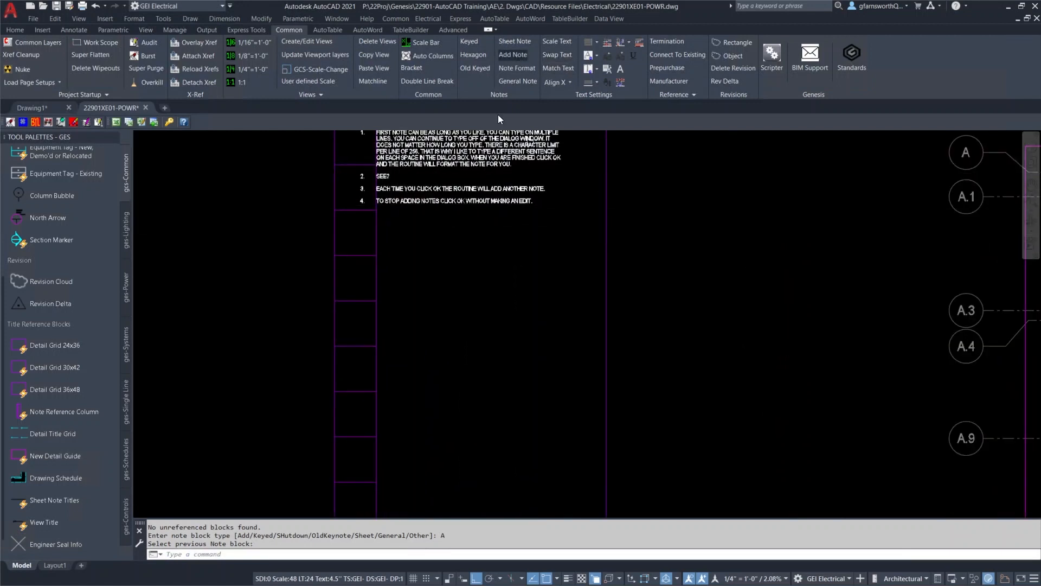
pyautogui.press('Tab')
pyautogui.write('SO I RECOMMEND ALWAYS CLICKING OK')
pyautogui.click(732, 467)
pyautogui.click(532, 402)
# Place a keyed notes block below the sheet notes, with note 1 reading ""KEYED NOTES" ARE NOTES ASSOCIATED WITH A HEXAGON SYMBOL."
pyautogui.moveTo(453, 257); pyautogui.dragTo(428, 388, button='middle')
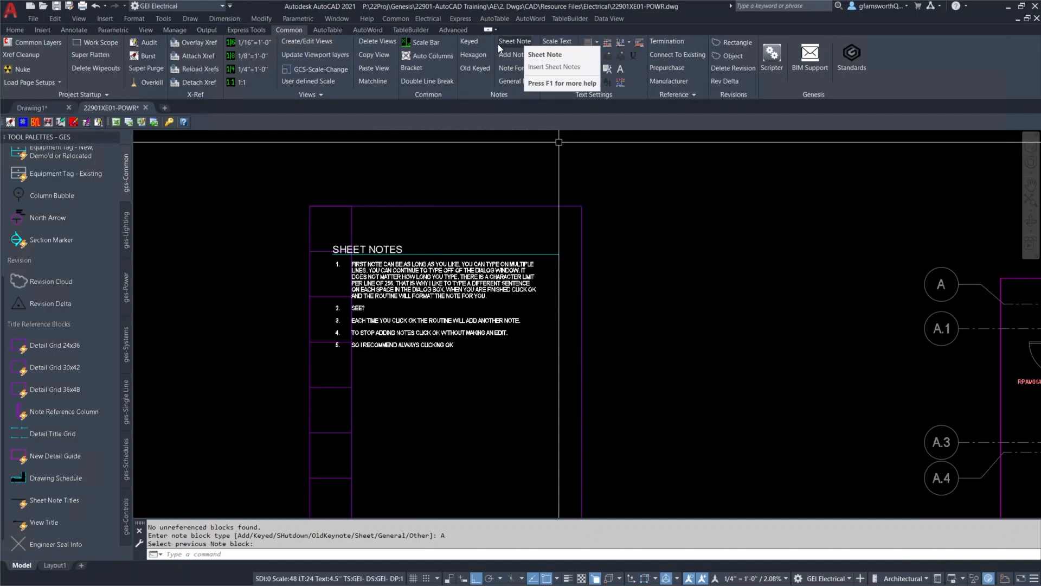
pyautogui.click(473, 41)
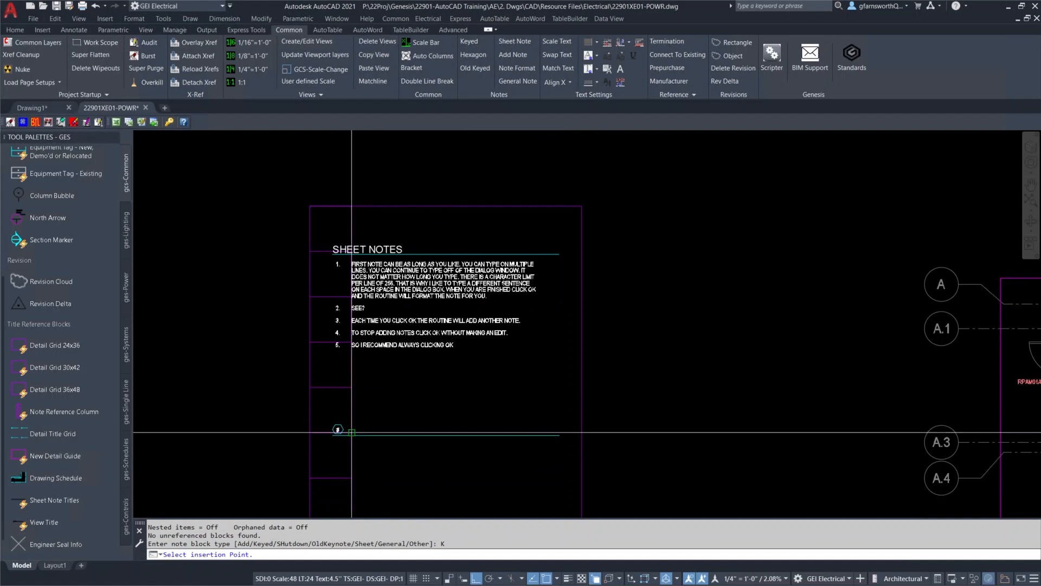
pyautogui.click(351, 432)
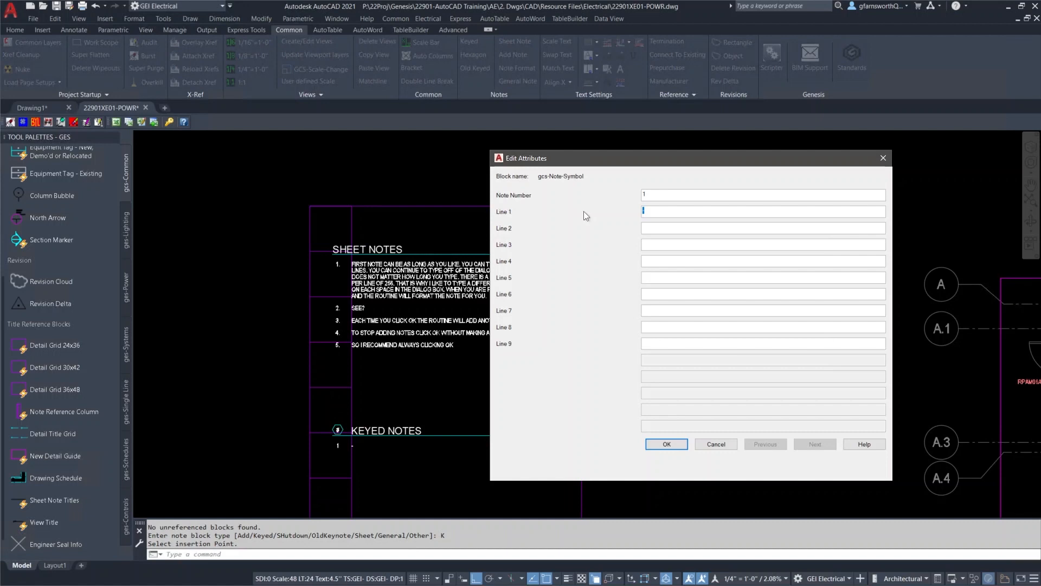
pyautogui.write('"KEYED NOTES" ARE NOTES ASSOCIATED WITH A HEXAGON SYMBOL')
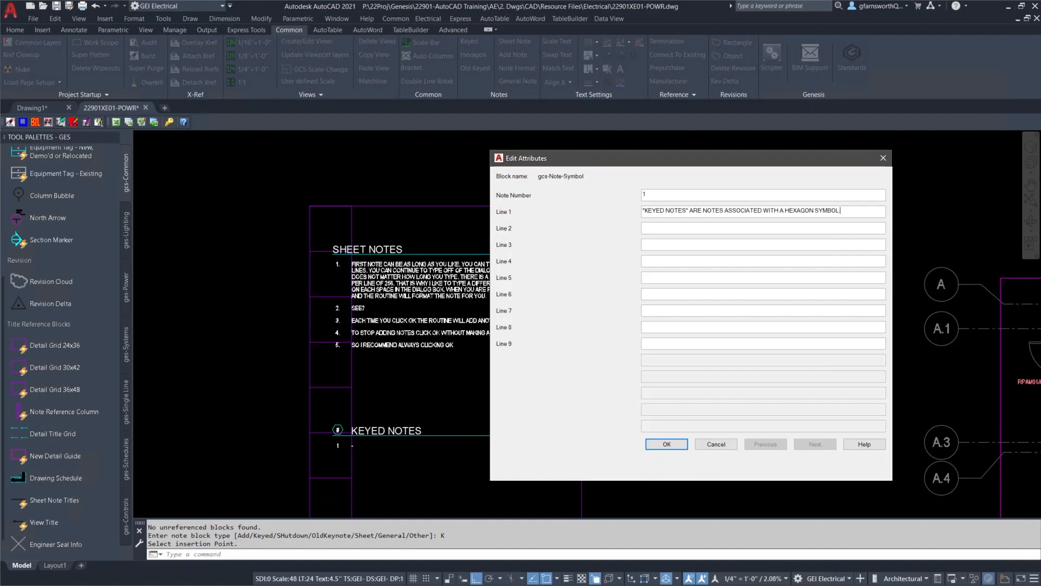
pyautogui.click(667, 444)
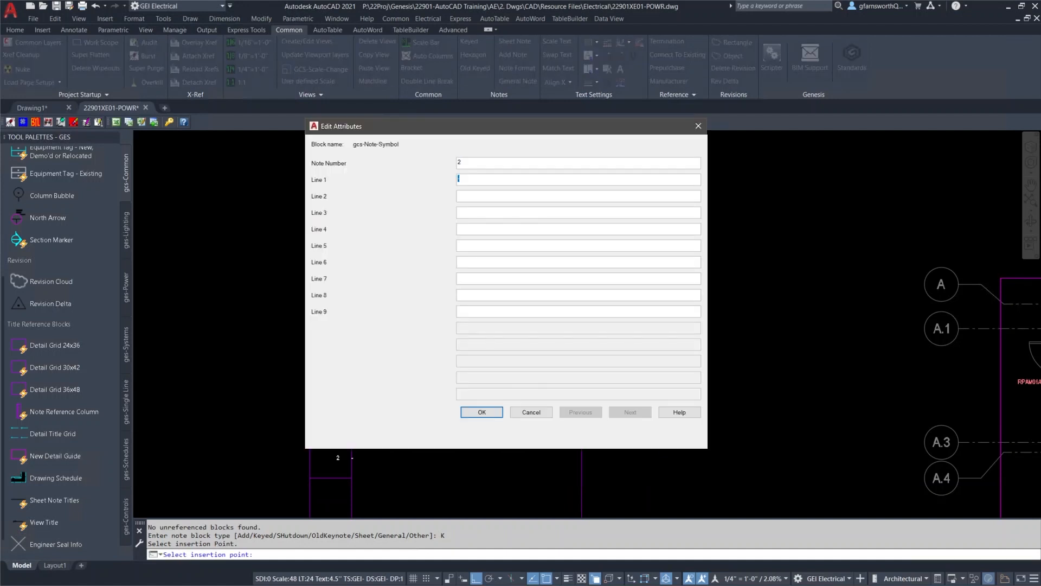
# Add keyed note 2 reading "UNLIKE SHEET NOTES, WHICH APPLY TO THE ENTIRE SHEET, KEYED NOTES APPLY TO SPECIFIC ITEMS."
pyautogui.write('UNLIKE SHEET NOTES, WHICH APP')
pyautogui.write('LY TO THE ENTIRE SHEET, KEYED NOTES ')
pyautogui.write('APPLY TO SPECIFIC ITEMS.')
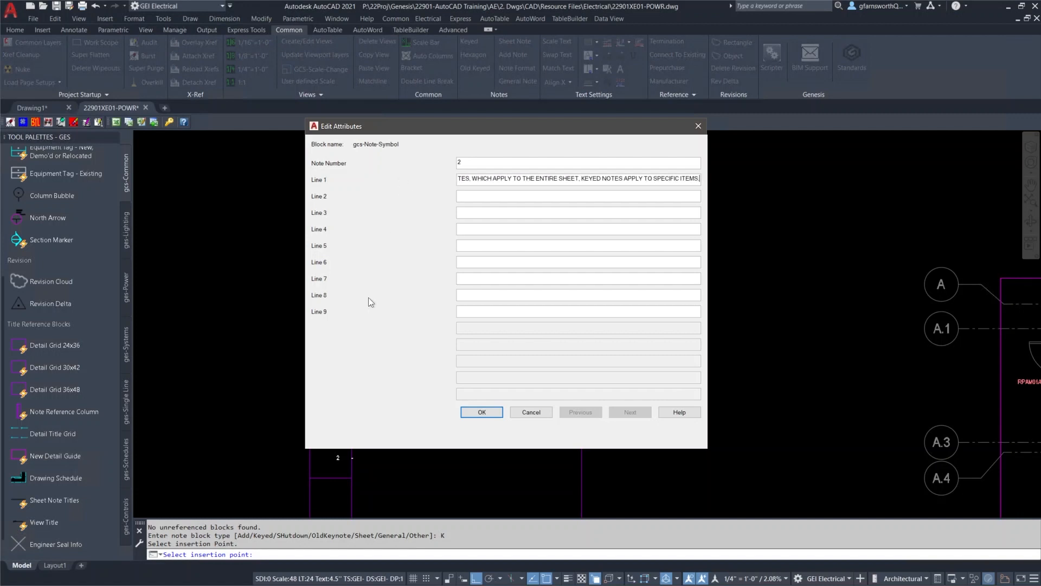
pyautogui.click(483, 404)
# Add keyed note 3 reading "WE ADD KEYED NOTES TO MODEL SPACE SO WE CAN CREATE LINKS TO THE NOTE HEXAGONS."
pyautogui.write('WE ADD KE')
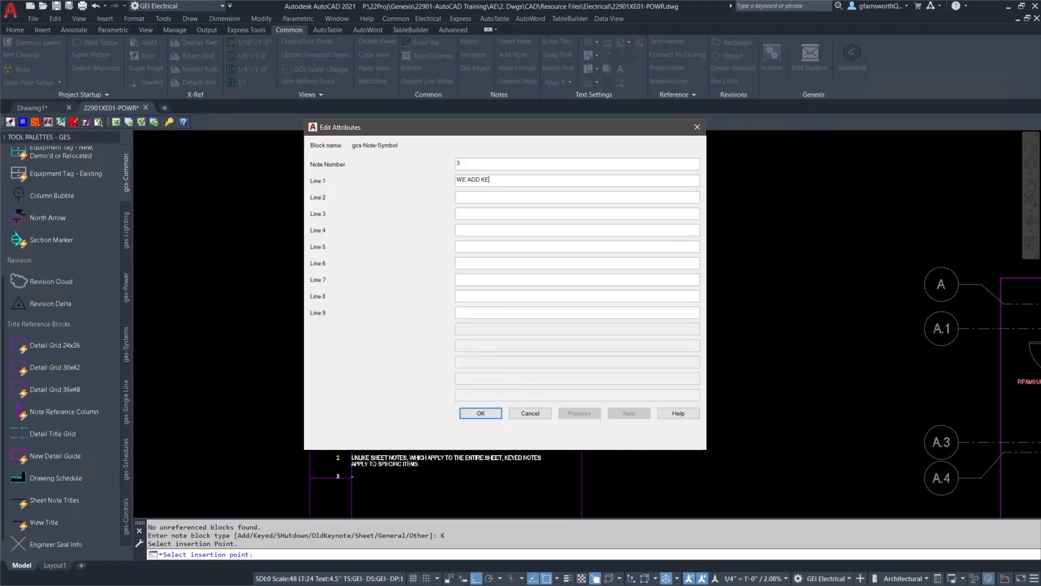
pyautogui.write('YED NOTES TO MODEL SPACE SO WE CAN CREATE LINKS TO T')
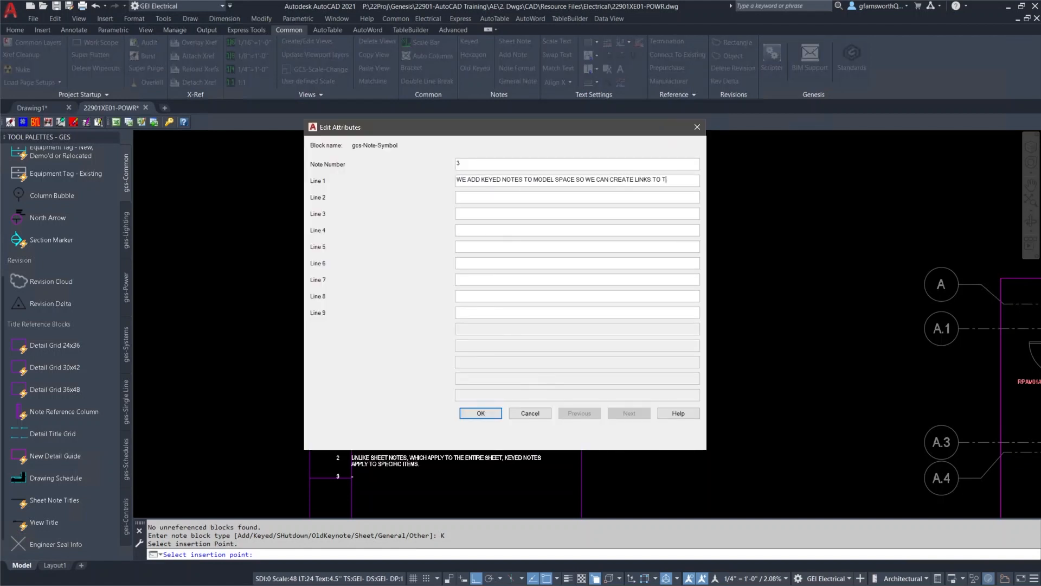
pyautogui.write('HE NOTE HEXAGONS.')
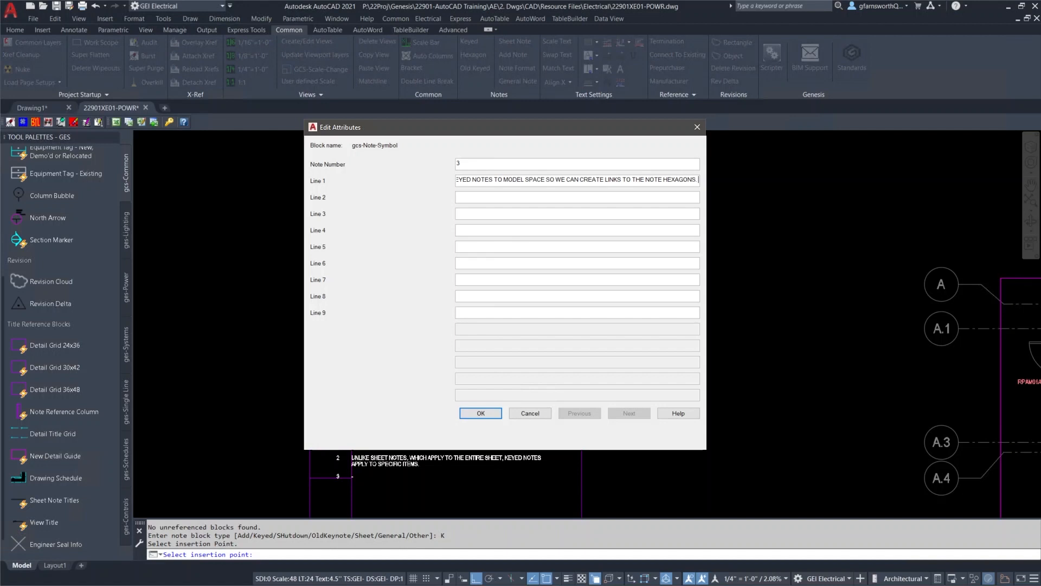
pyautogui.click(480, 416)
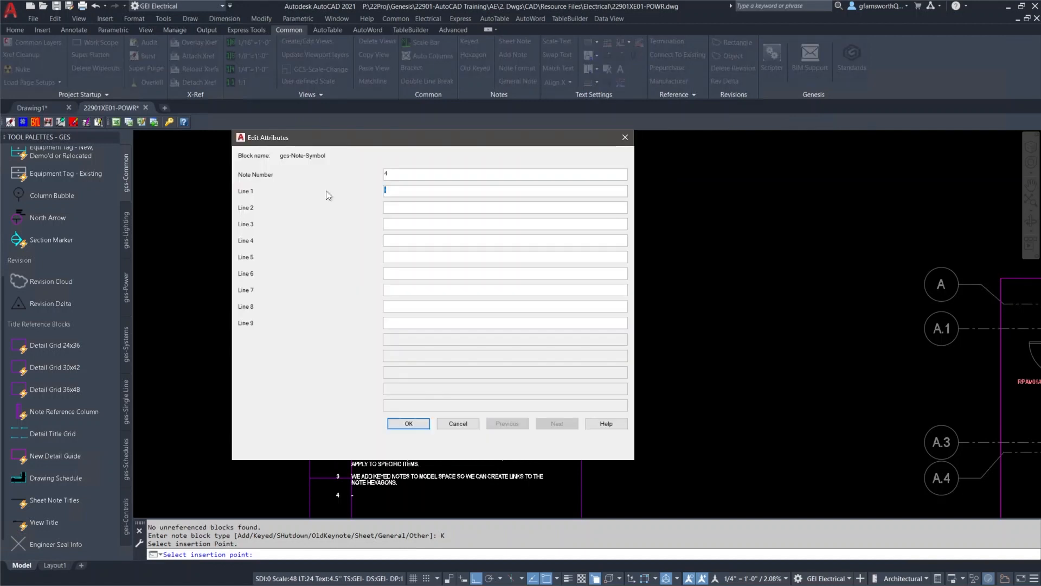
# Add keyed note 4 reading "FOR INSTANCE, THIS RECEPTACLE IS IMPORTANT." and end the keyed note routine
pyautogui.write('FOR INSTANCE, THIS ')
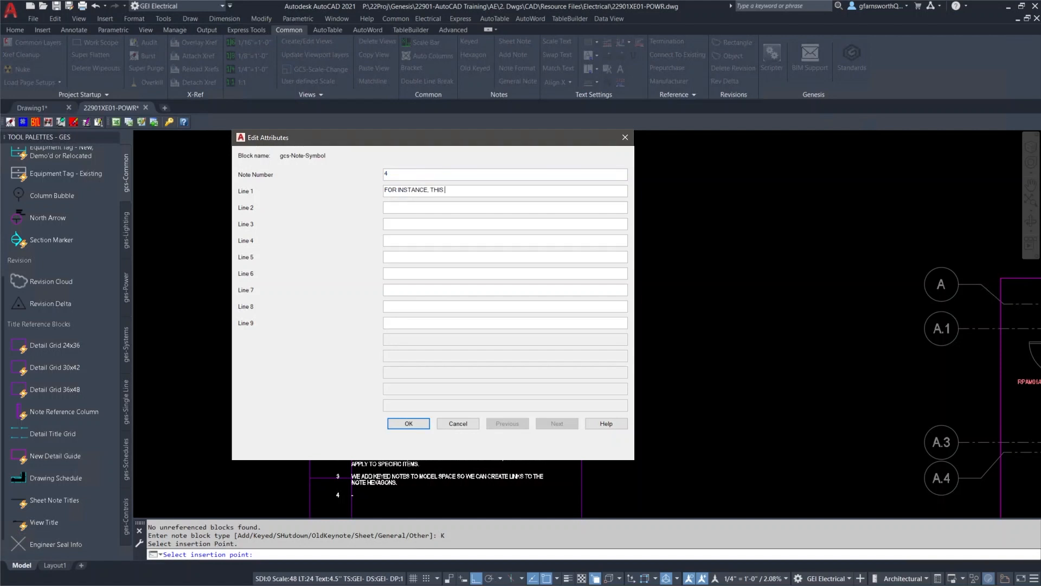
pyautogui.write('RECEPTACLE IS IMPORTANT.')
pyautogui.click(408, 423)
pyautogui.click(515, 428)
# Place a hexagon tag linked to keyed note 4 beside the circuit 26 receptacle near equipment tag FN 8527, with Ortho off
pyautogui.moveTo(519, 434); pyautogui.dragTo(468, 233, button='middle')
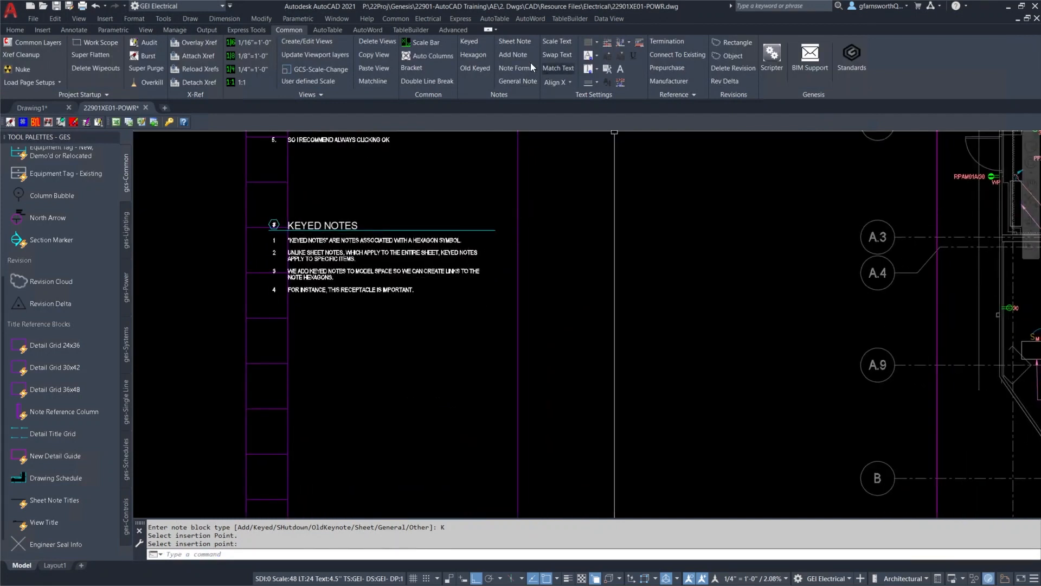
pyautogui.click(475, 54)
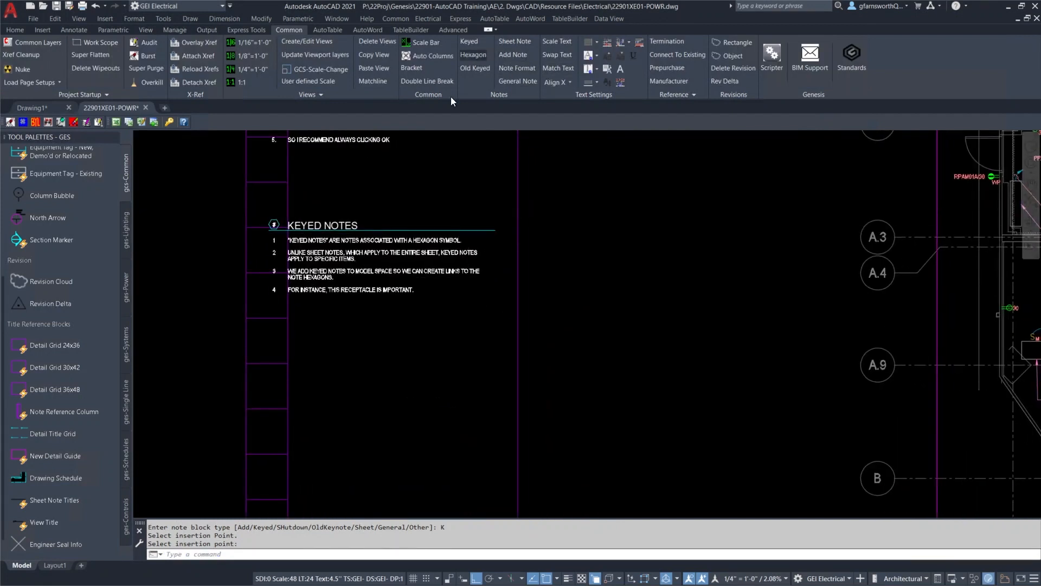
pyautogui.click(273, 288)
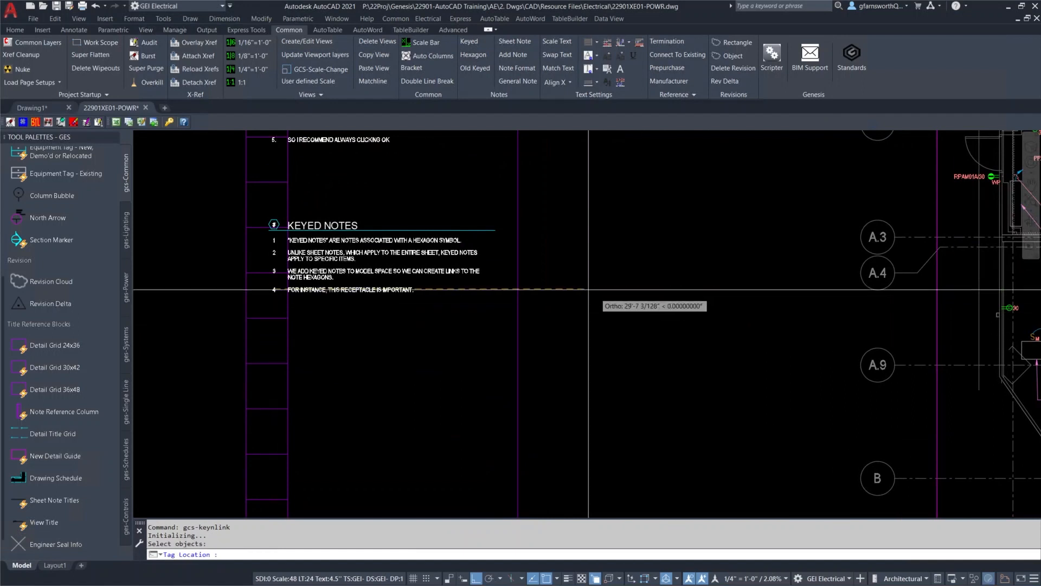
pyautogui.scroll(-8, 568, 271)
pyautogui.press('F8')
pyautogui.scroll(6, 646, 285)
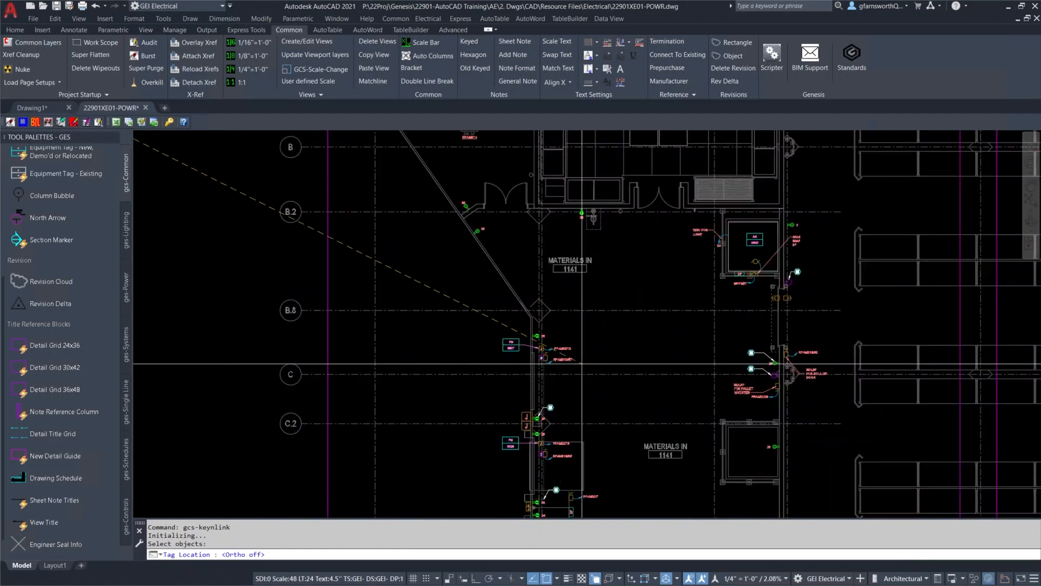
pyautogui.scroll(8, 553, 360)
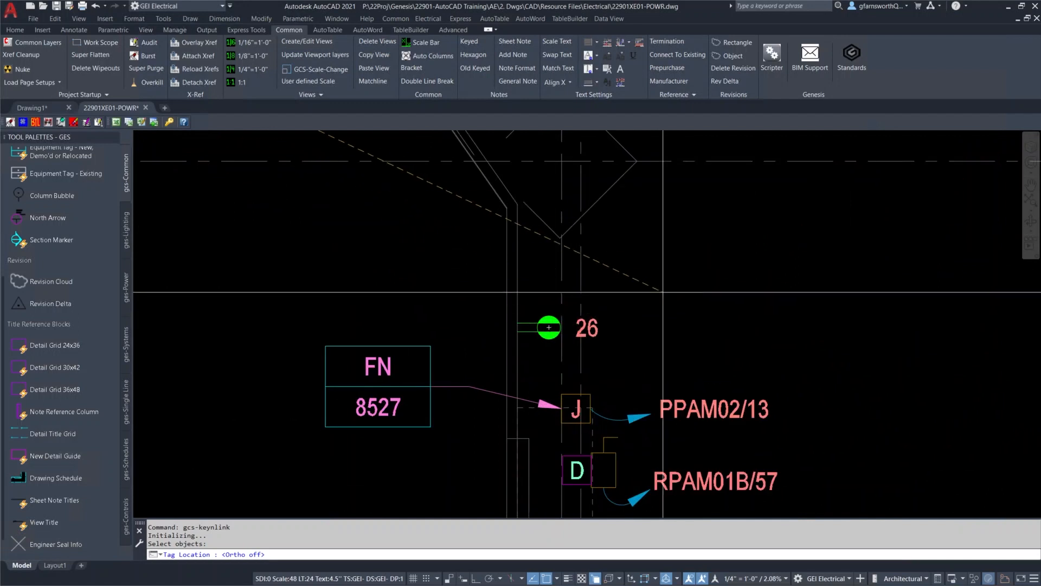
pyautogui.press('Escape')
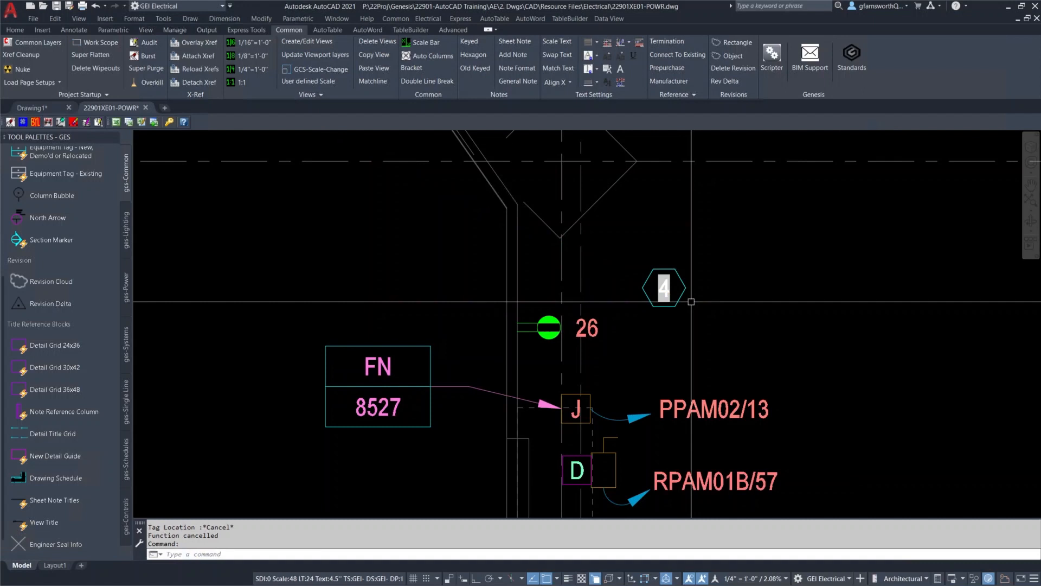
# Draw a leader from the keyed note 4 hexagon tag to the edge of the circuit 26 receptacle, using LRT with a Nearest snap
pyautogui.write('LRT')
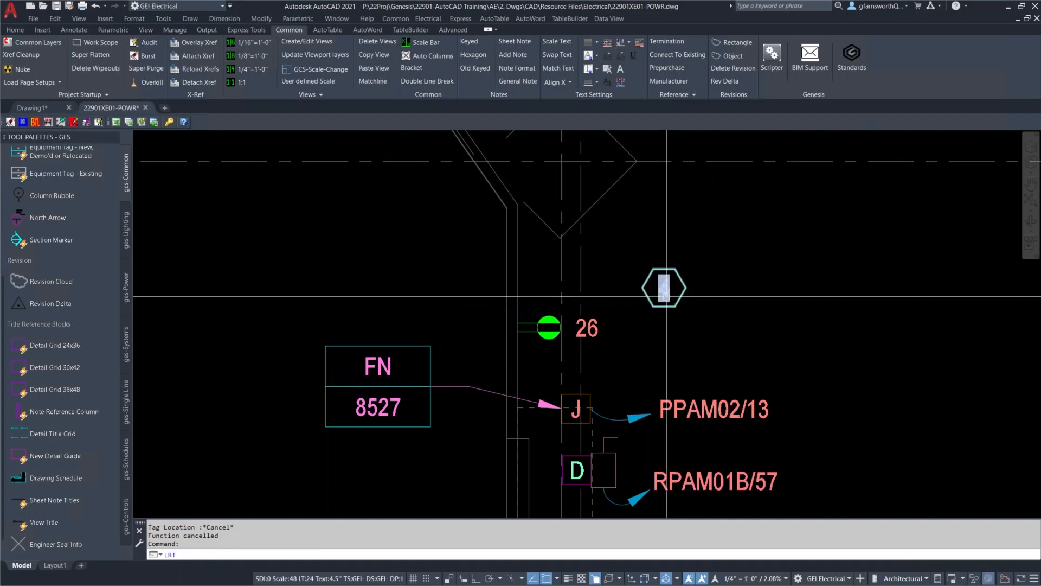
pyautogui.press('Return')
pyautogui.click(664, 290)
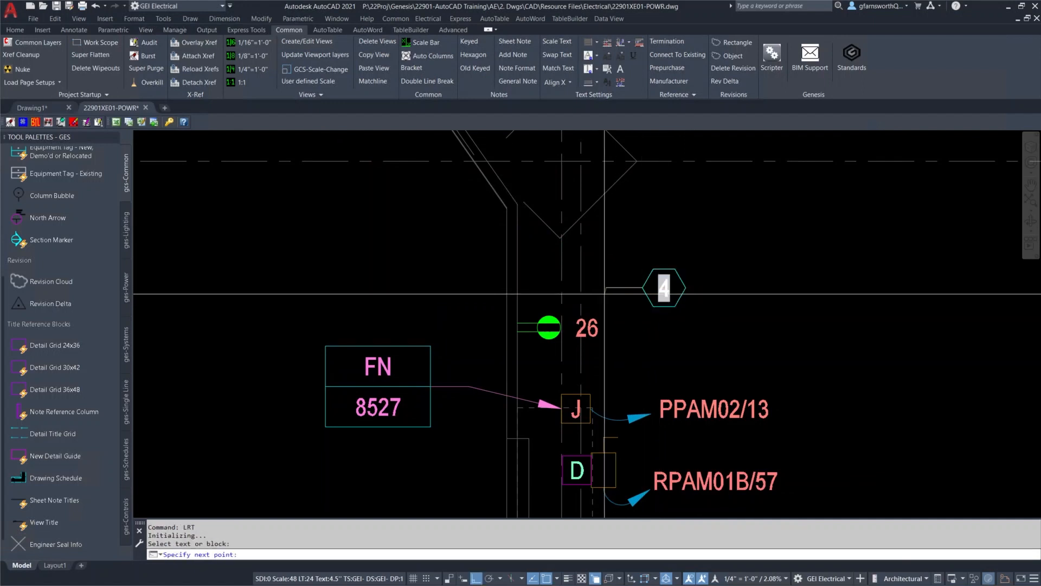
pyautogui.click(604, 294)
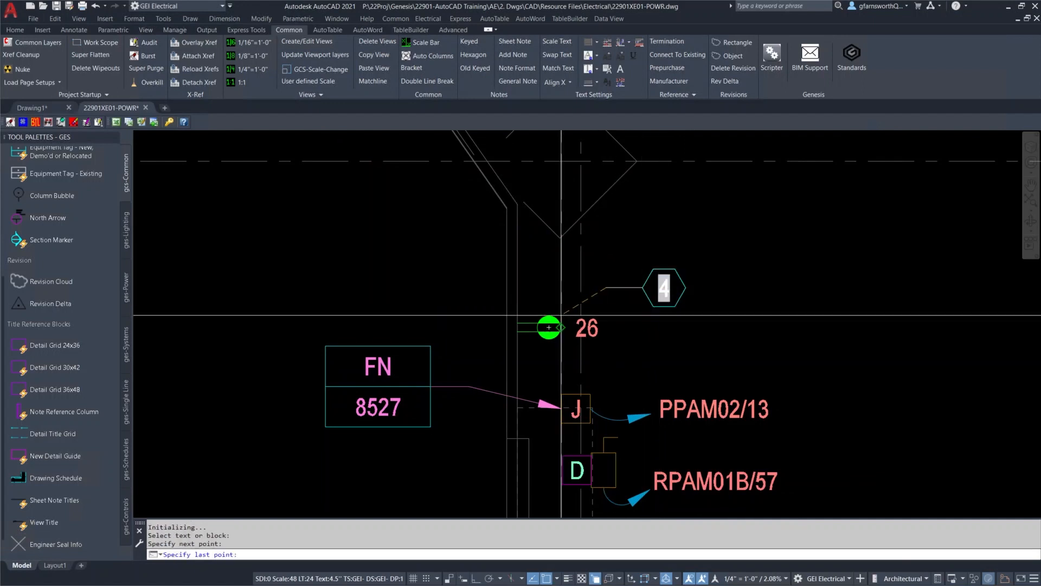
pyautogui.keyDown('shift'); pyautogui.rightClick(559, 318); pyautogui.keyUp('shift')
pyautogui.press('r')
pyautogui.click(558, 318)
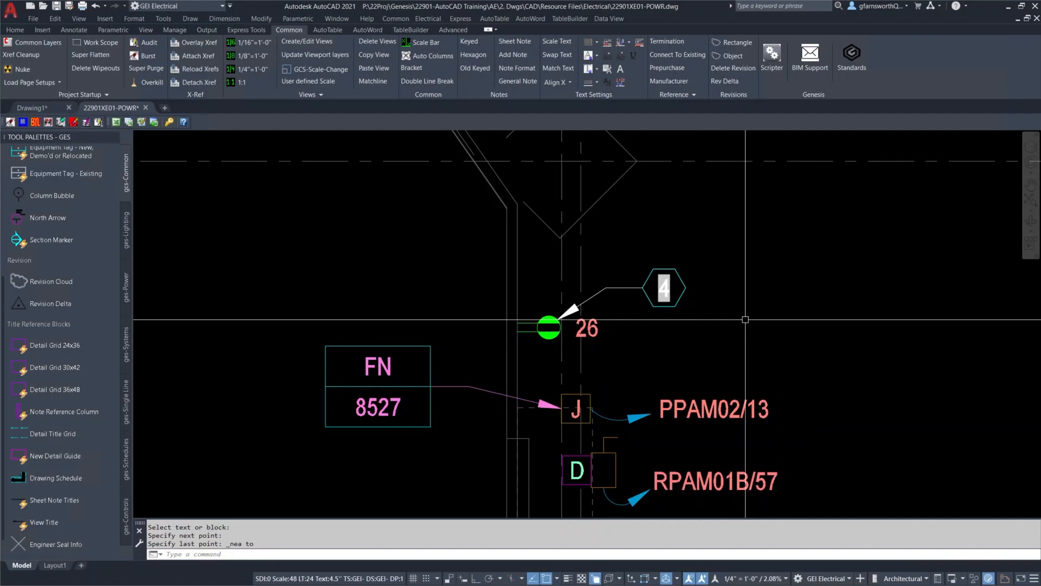
# Delete keyed note 3, about adding keyed notes to model space, from the keyed notes list
pyautogui.scroll(-4, 745, 319)
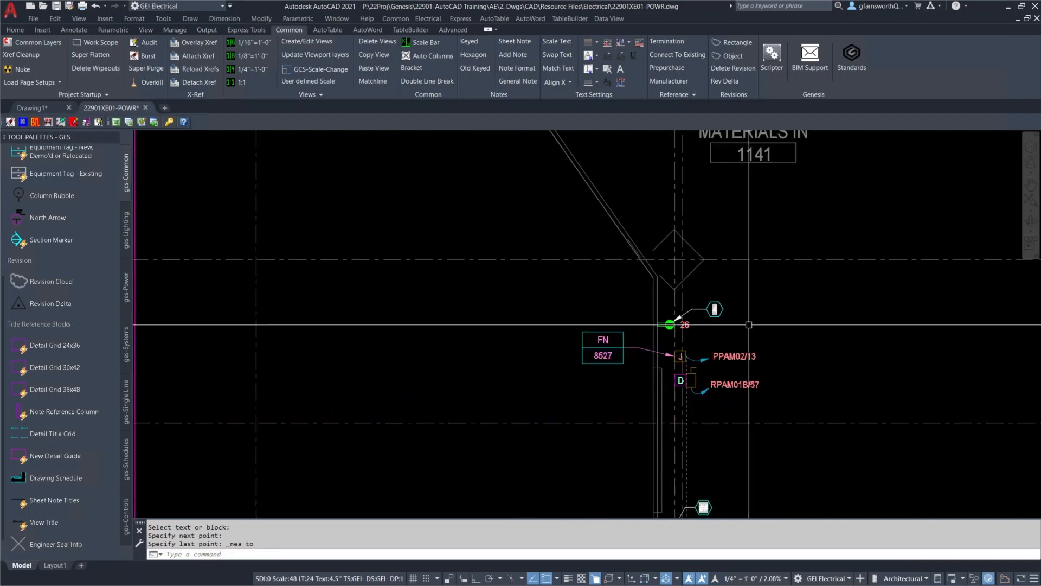
pyautogui.scroll(-5, 837, 351)
pyautogui.moveTo(527, 223); pyautogui.dragTo(907, 421, button='middle')
pyautogui.scroll(3, 627, 260)
pyautogui.scroll(2, 585, 235)
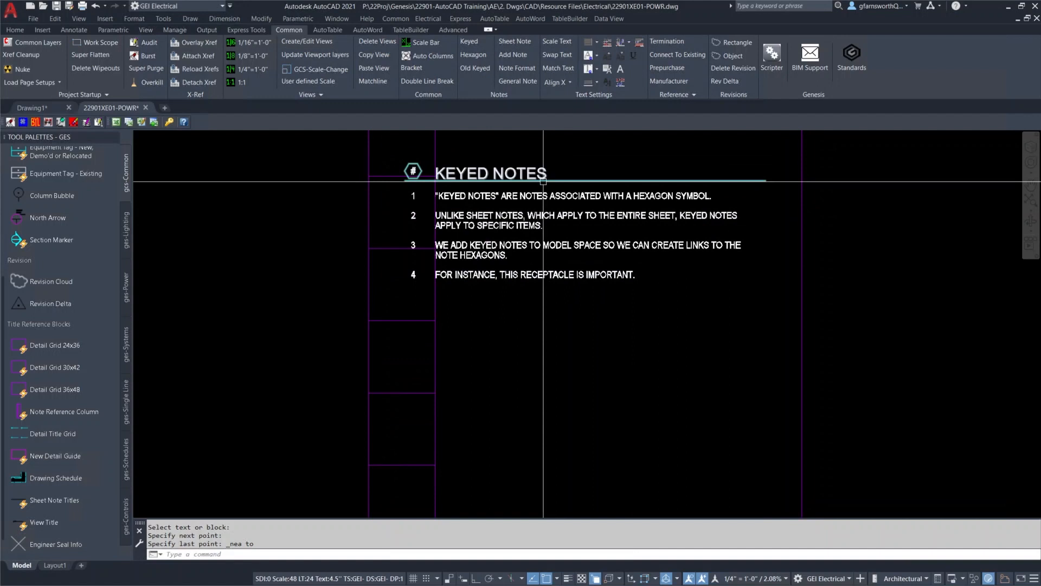
pyautogui.press('Escape')
pyautogui.click(496, 248)
pyautogui.press('Delete')
pyautogui.press('space')
pyautogui.click(479, 274)
pyautogui.press('Escape')
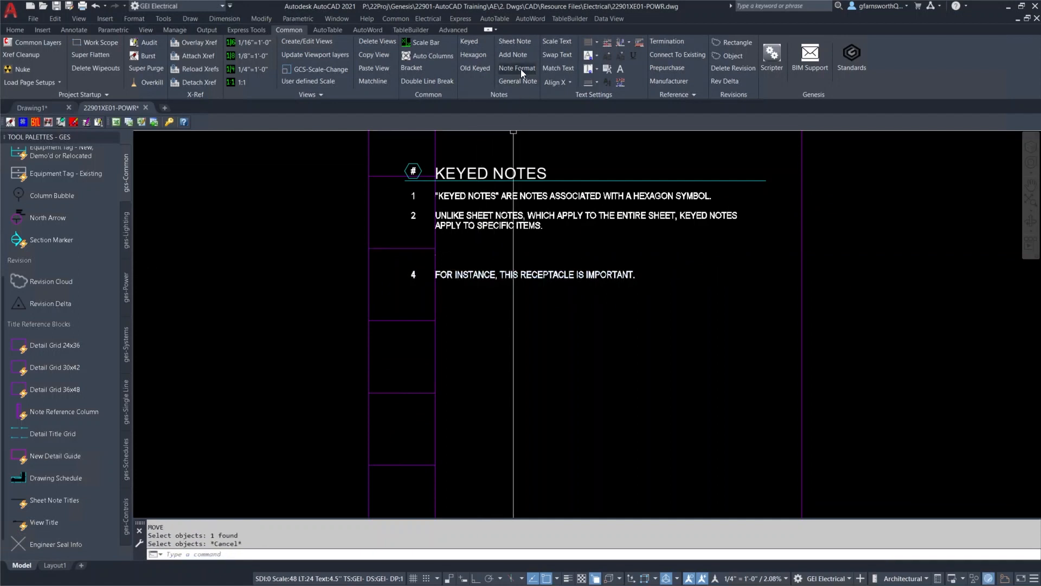
# Reformat and renumber the remaining keyed notes with Note Format, and regenerate the drawing to refresh the linked hexagon tag at the receptacle
pyautogui.click(521, 70)
pyautogui.click(637, 316)
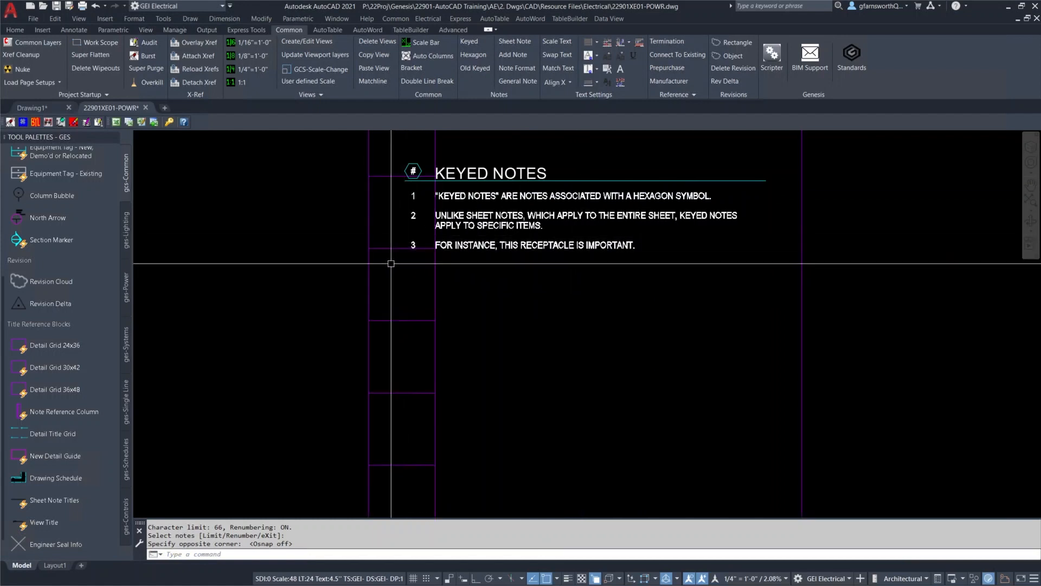
pyautogui.scroll(-5, 391, 264)
pyautogui.scroll(8, 642, 381)
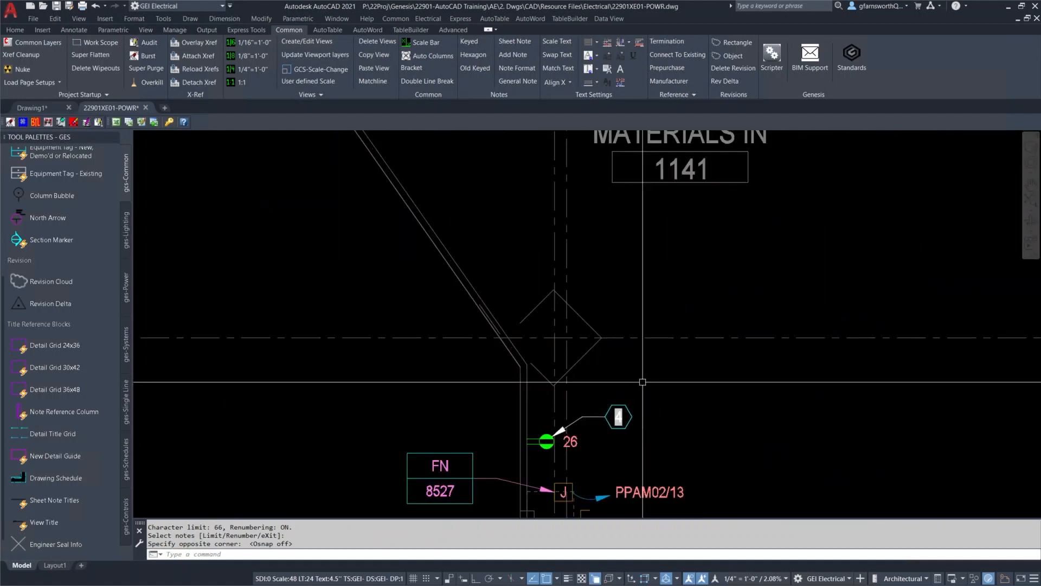
pyautogui.scroll(2, 638, 447)
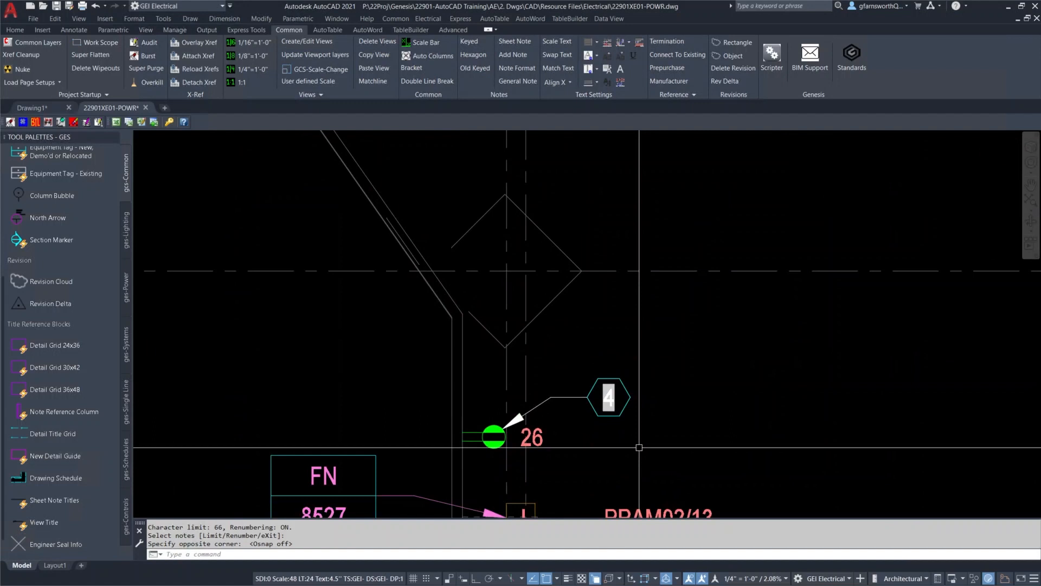
pyautogui.write('RE')
pyautogui.press('Return')
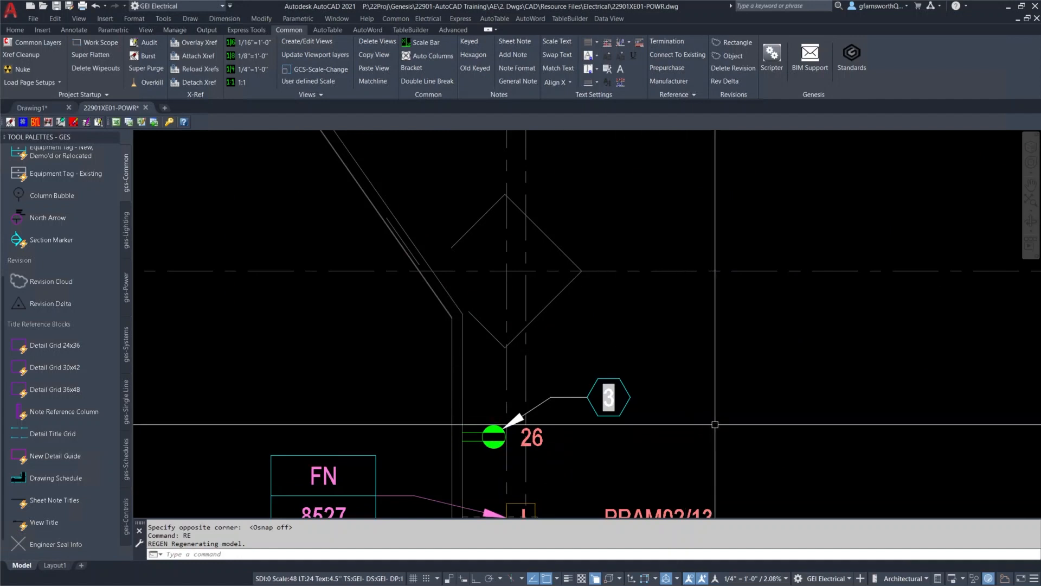
# Start a new named view called "NOTES-FIRST FLOOR AREA A", with the whole drawing in view
pyautogui.scroll(-8, 714, 424)
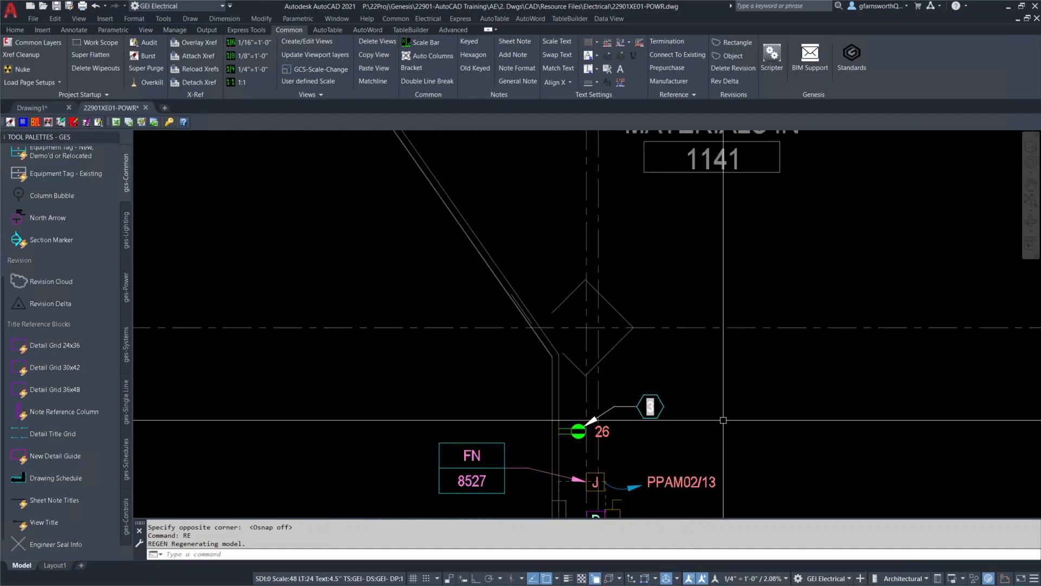
pyautogui.middleClick(715, 424)
pyautogui.middleClick(715, 424)
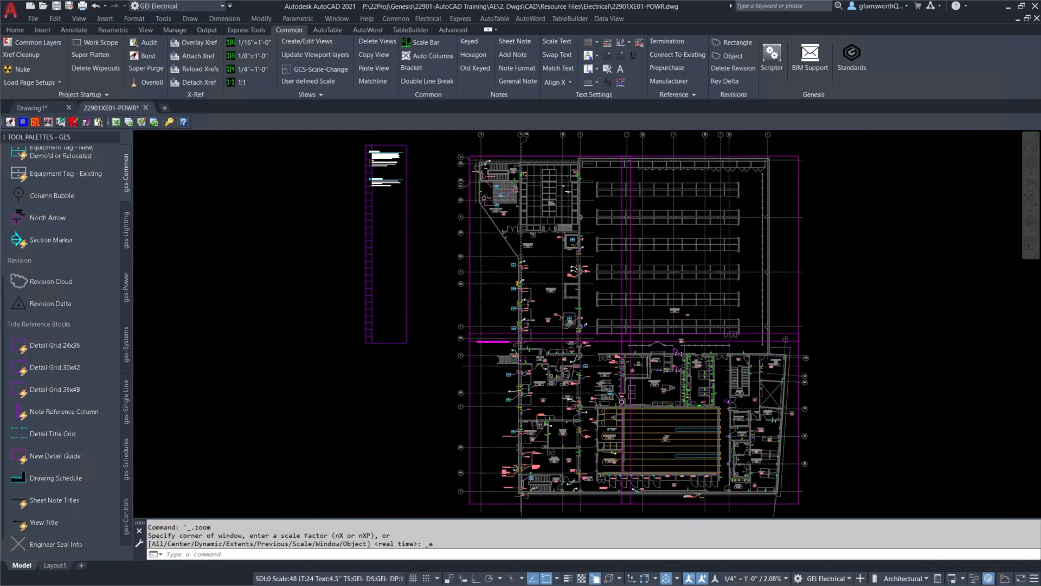
pyautogui.click(321, 43)
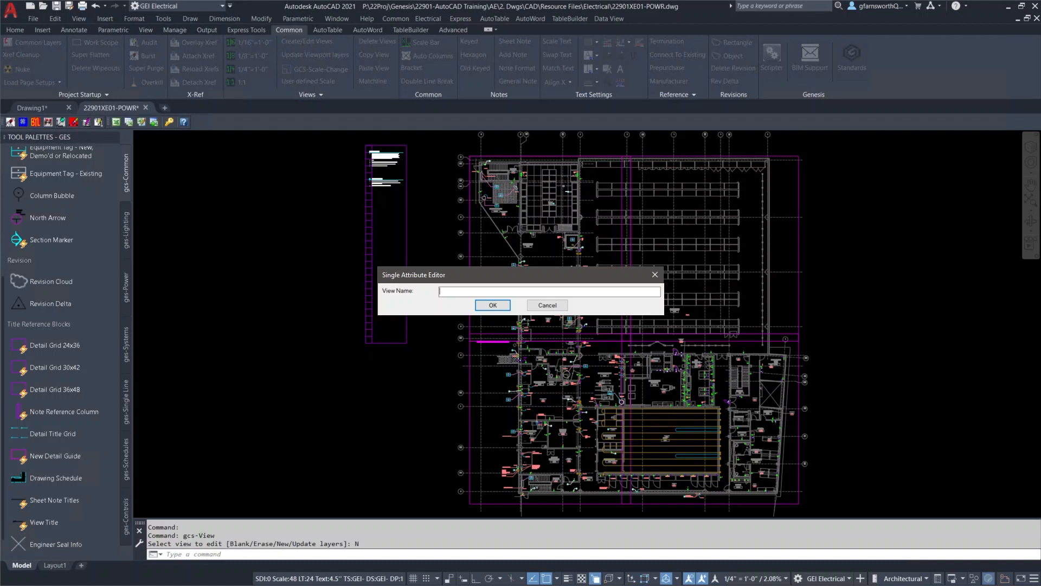
pyautogui.write('FIRST FLOOR AREA A NOTES')
pyautogui.hotkey('ctrl', 'shift', 'Left')
pyautogui.hotkey('ctrl', 'x')
pyautogui.press('Home')
pyautogui.hotkey('ctrl', 'v')
pyautogui.write('-')
pyautogui.click(492, 305)
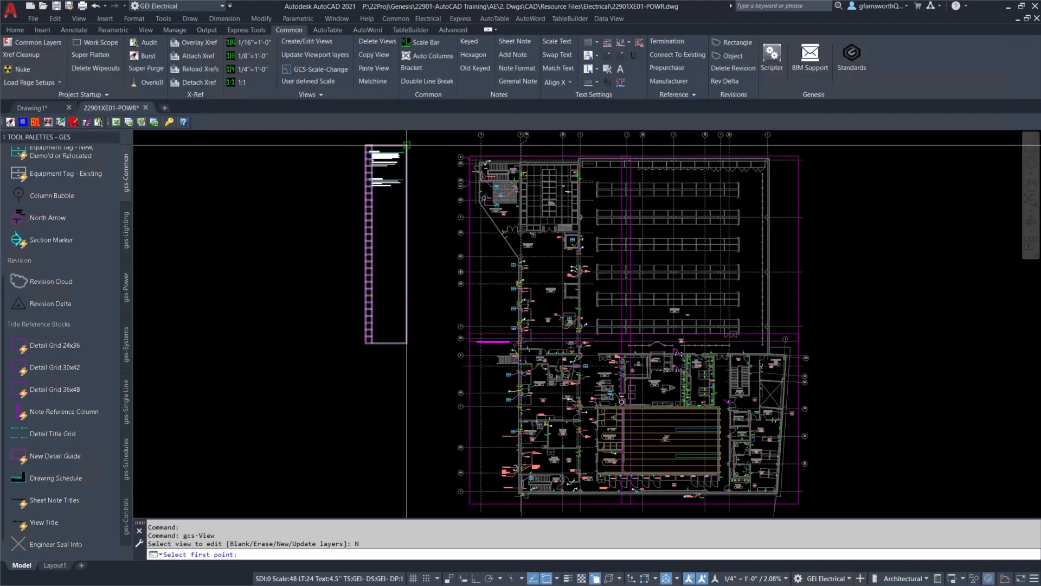
# Define the new view's window around the sheet and keyed notes in the upper part of the notes column, and save the drawing
pyautogui.click(369, 207)
pyautogui.click(369, 206)
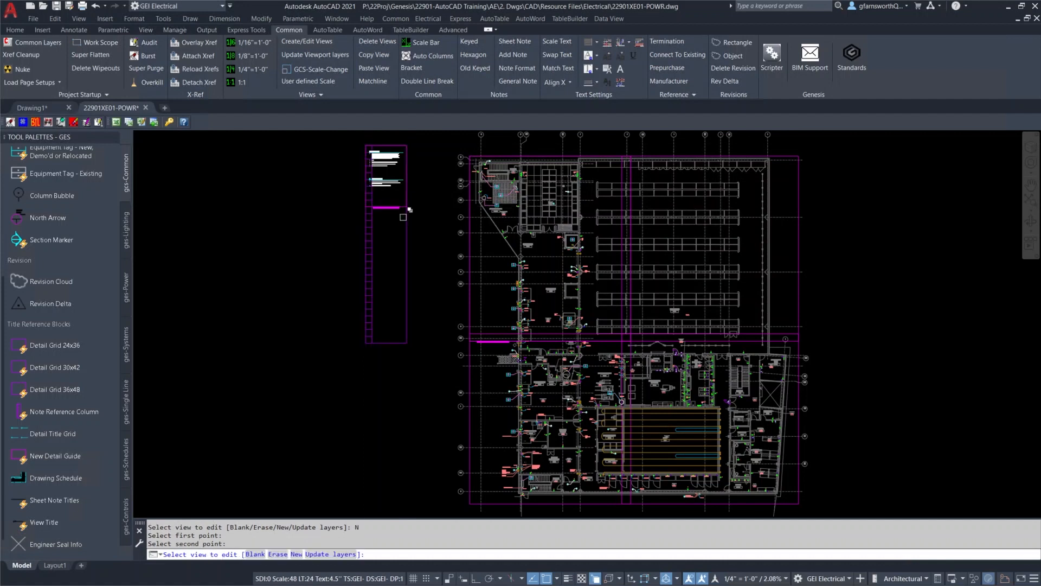
pyautogui.write('s')
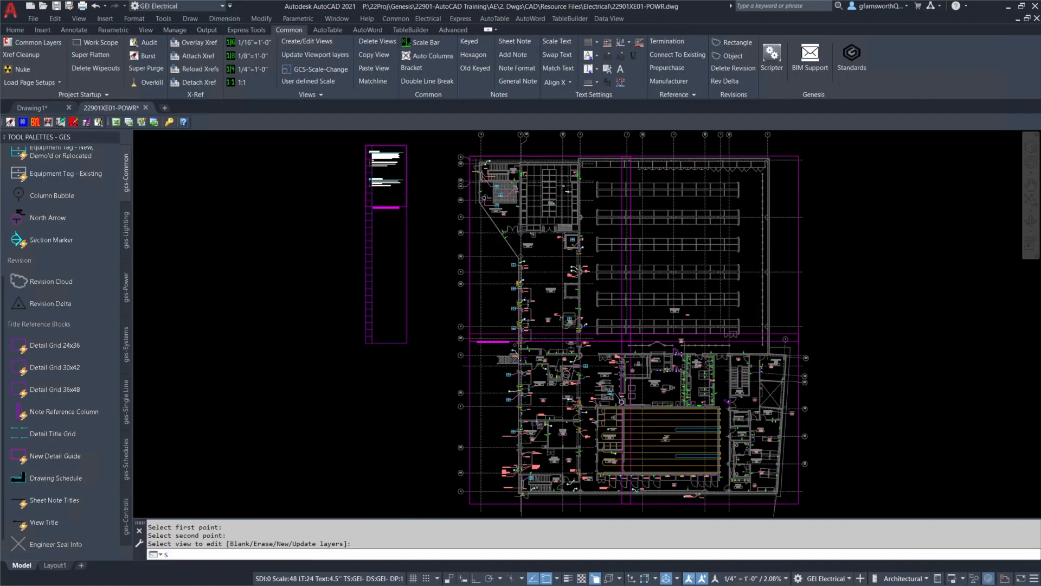
pyautogui.press('Return')
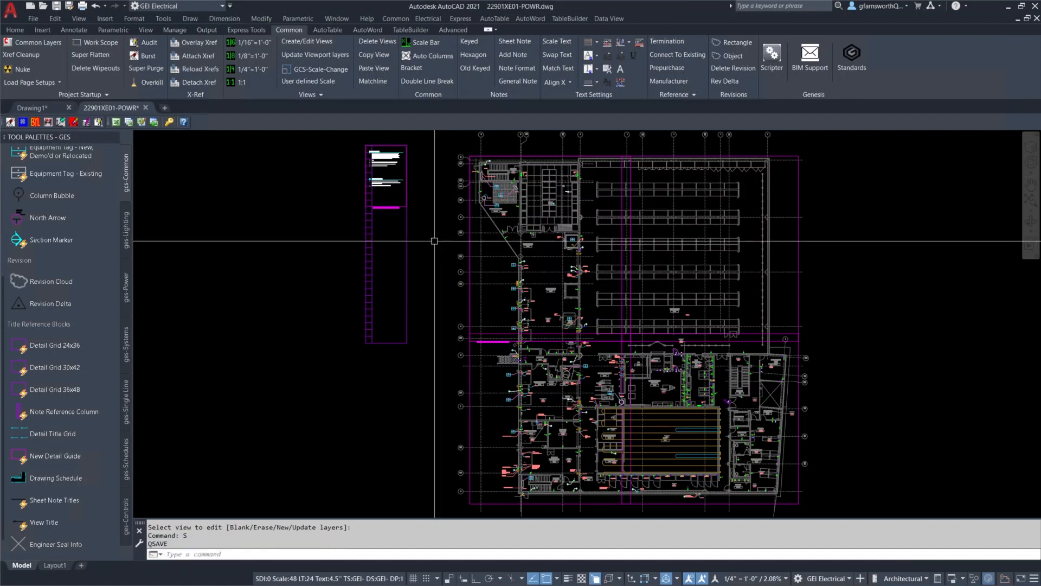